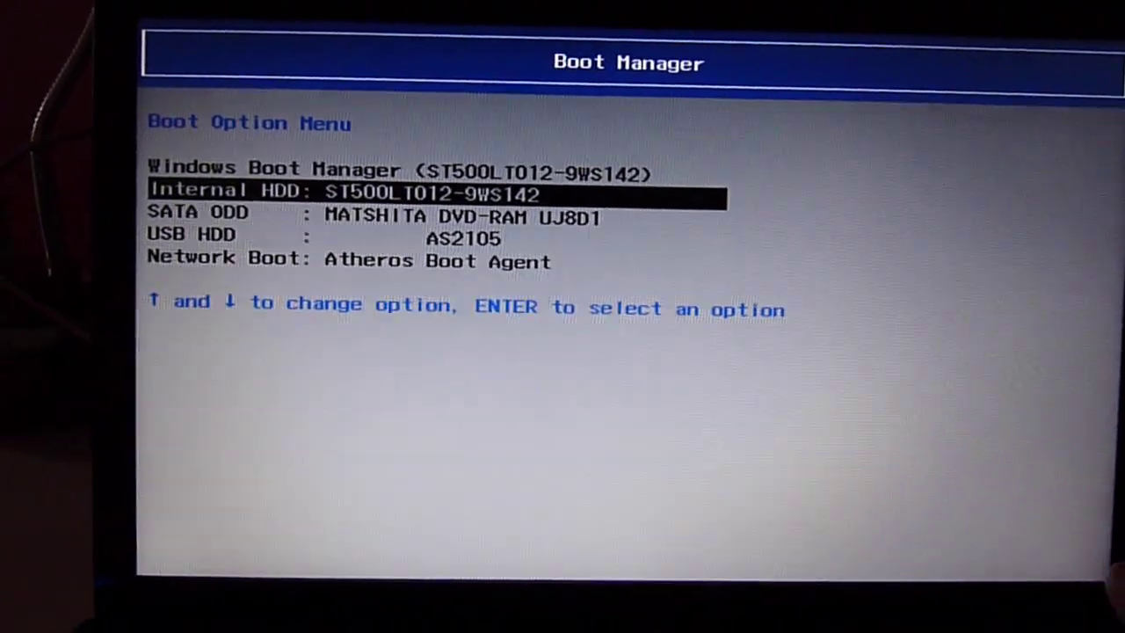
# - Boot the computer from the internal HDD ST500LT012-9WS142 and start the LenovoML1083 volume
pyautogui.press('Return')
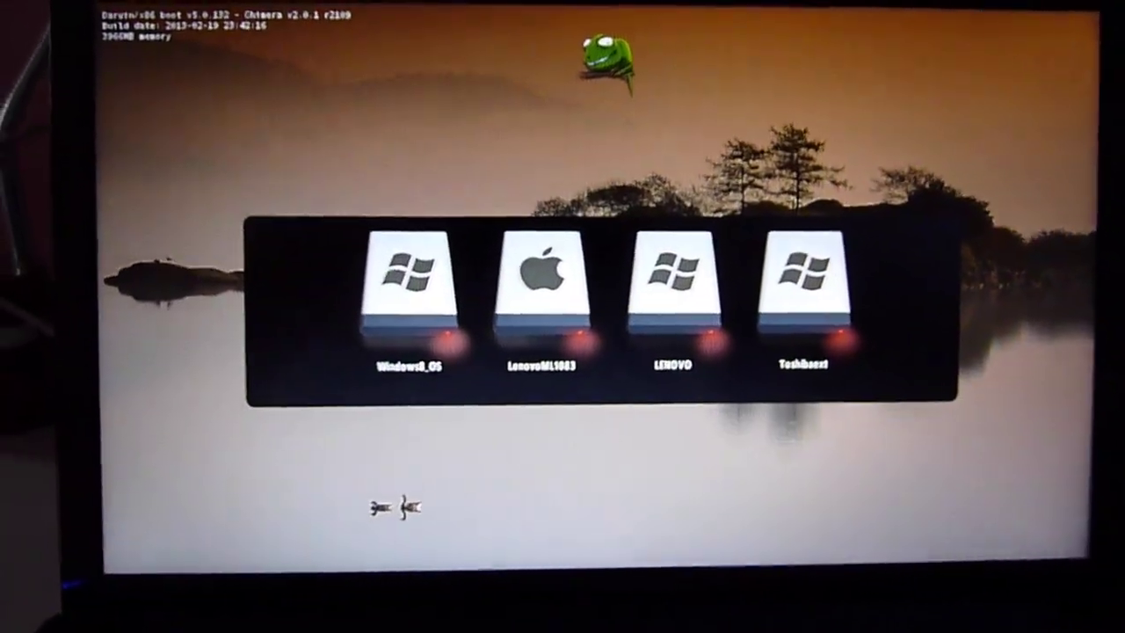
pyautogui.press('Return')
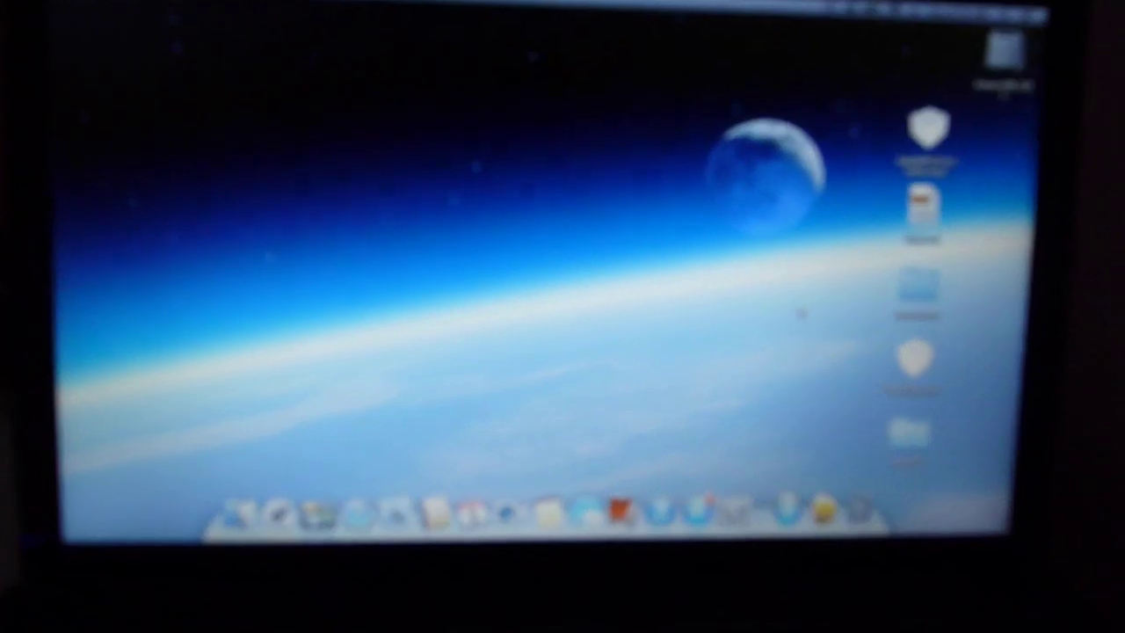
pyautogui.rightClick(800, 313)
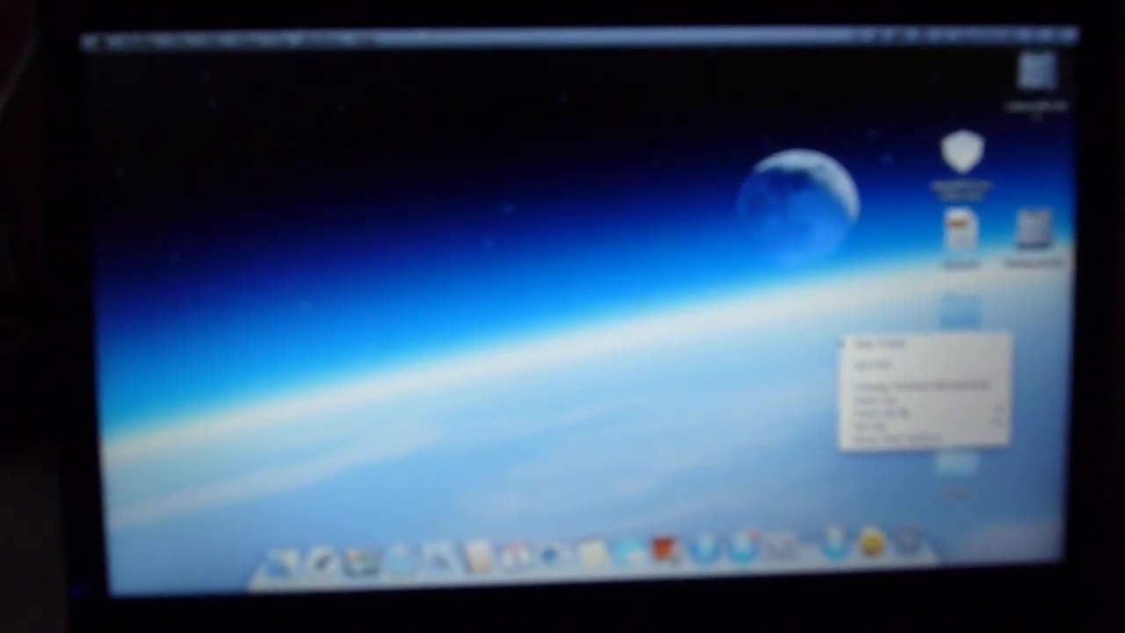
pyautogui.moveTo(853, 393)
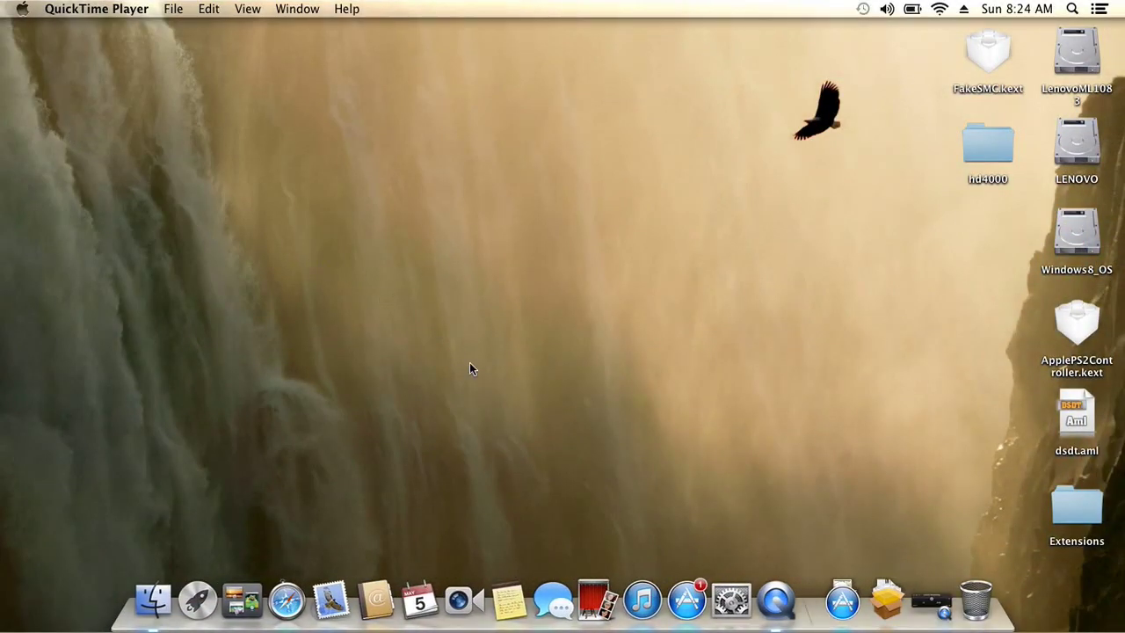
# - View the About This Mac overview with its extended information and bring up the full system report
pyautogui.click(29, 17)
pyautogui.click(32, 26)
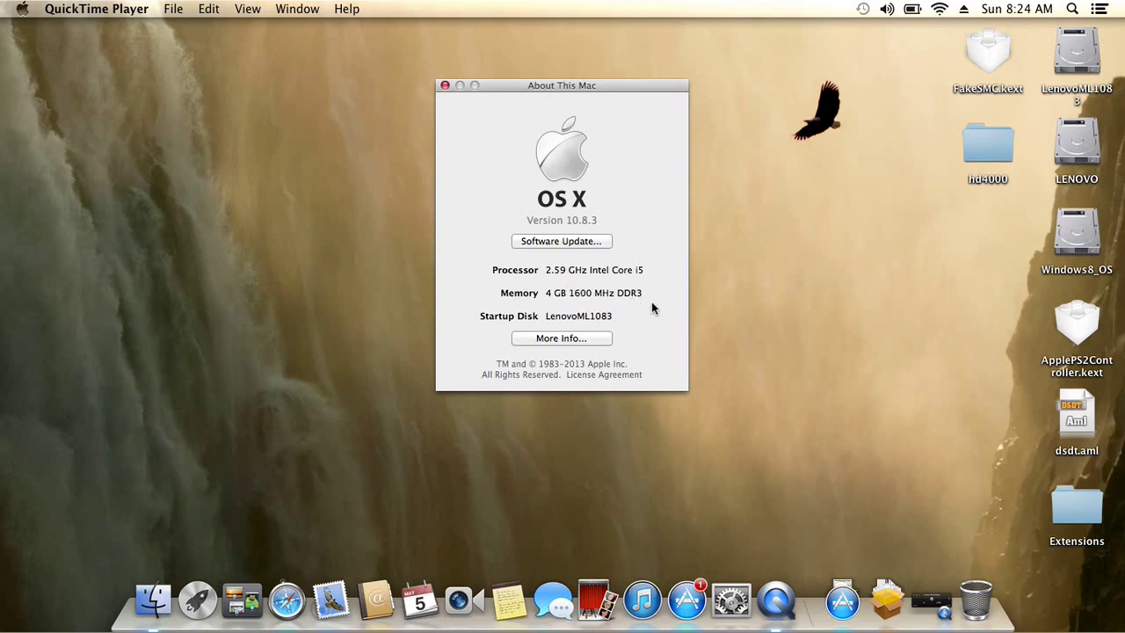
pyautogui.click(553, 339)
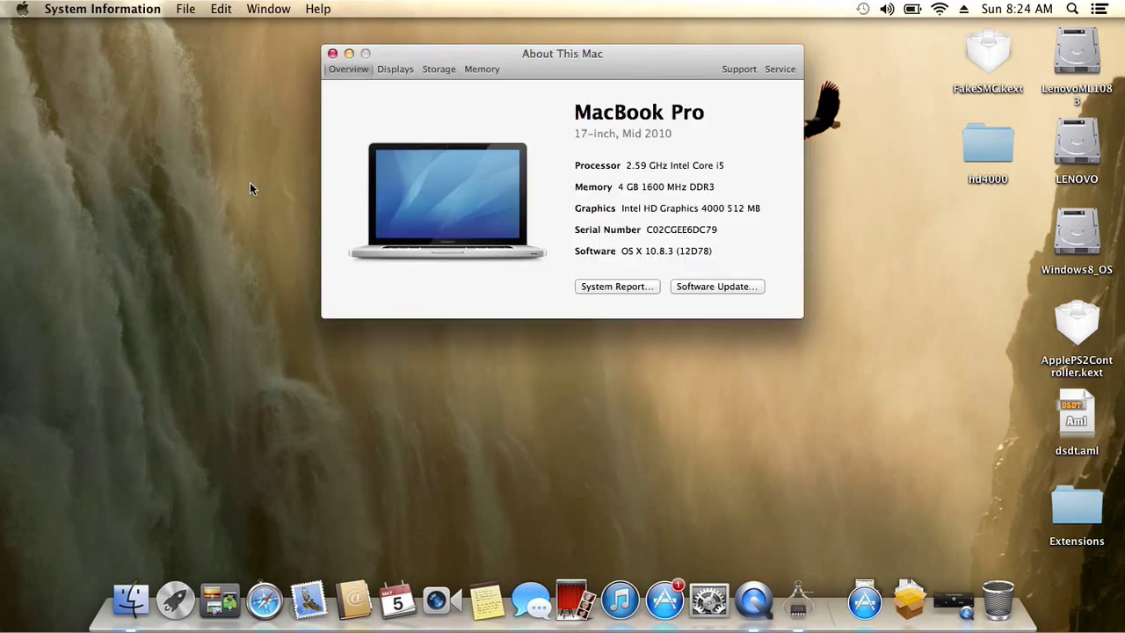
pyautogui.click(618, 287)
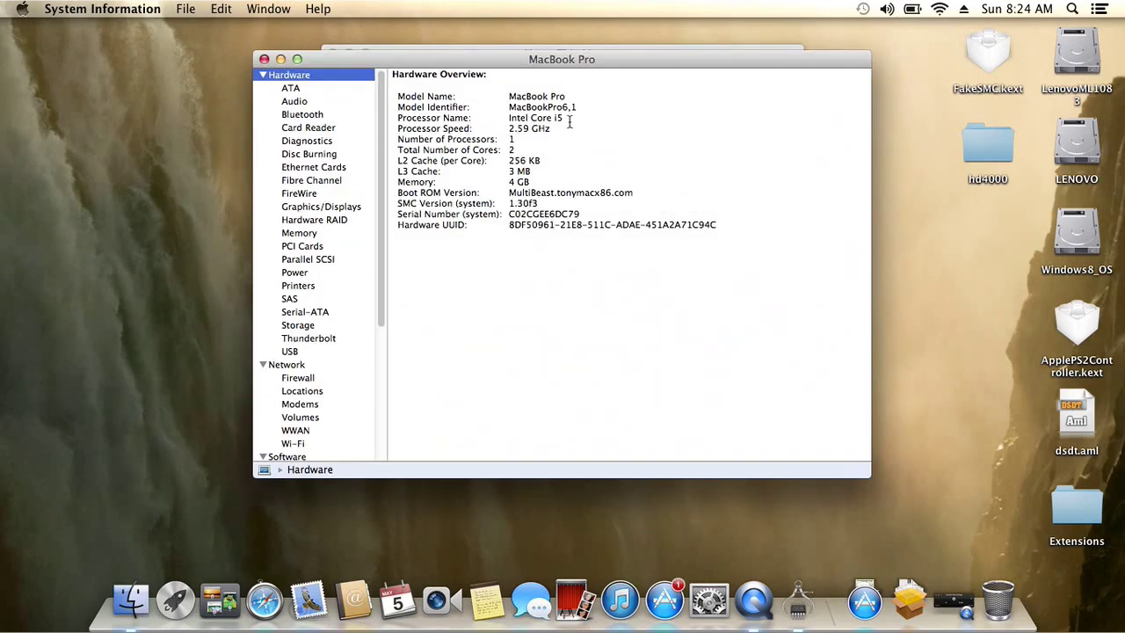
# - Review the Card Reader, Bluetooth, Audio, Graphics/Displays and USB hardware sections of the system report
pyautogui.click(305, 132)
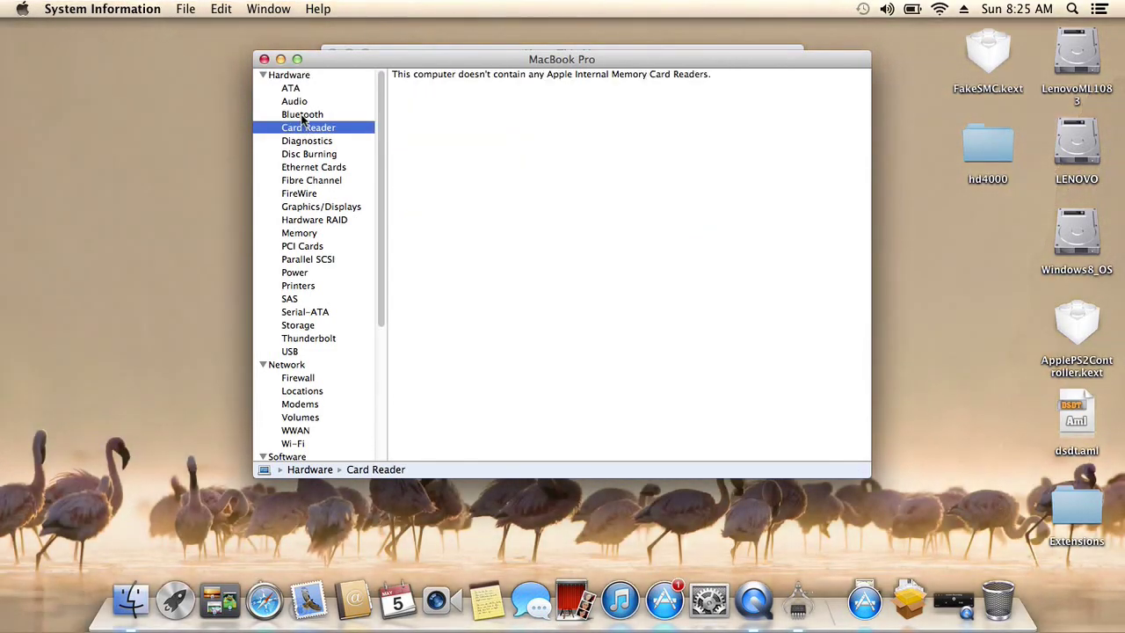
pyautogui.click(302, 116)
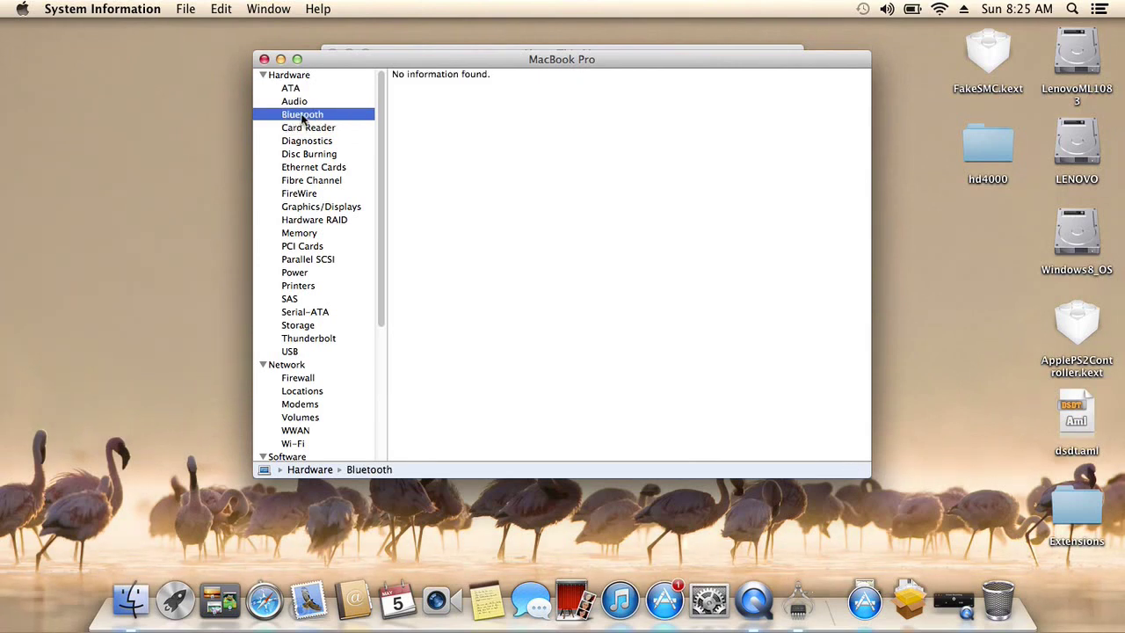
pyautogui.click(294, 101)
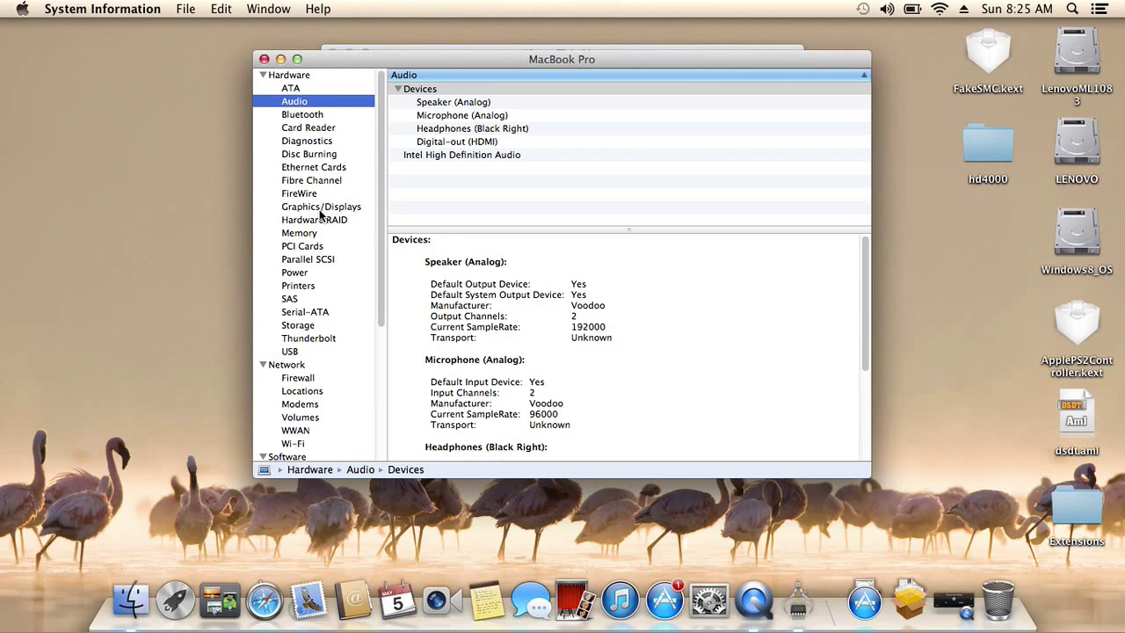
pyautogui.click(319, 210)
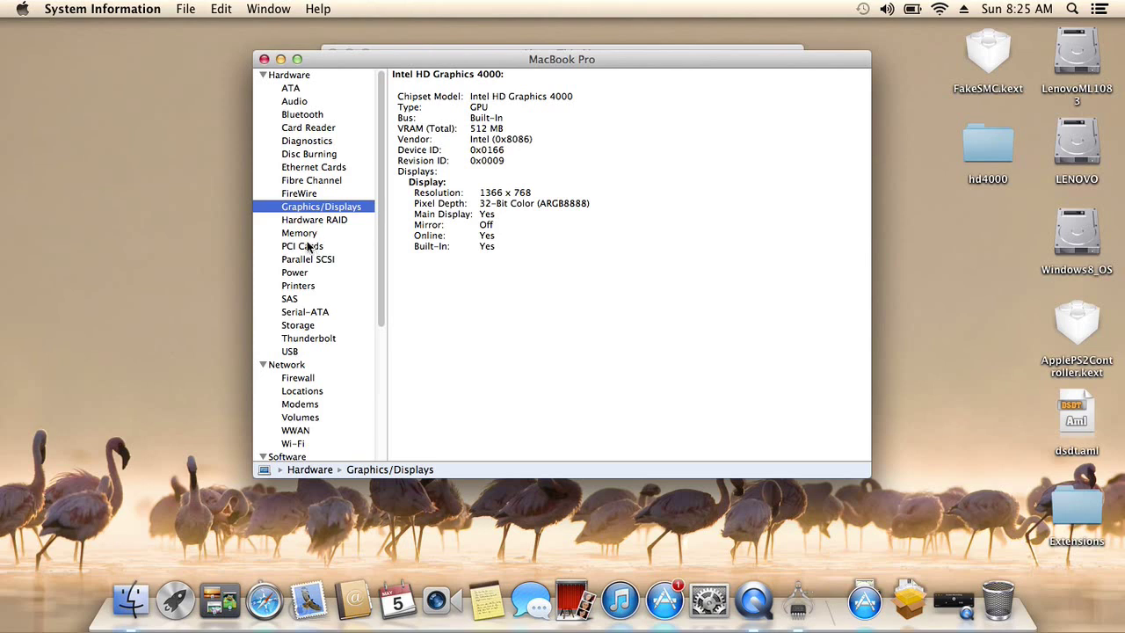
pyautogui.click(290, 352)
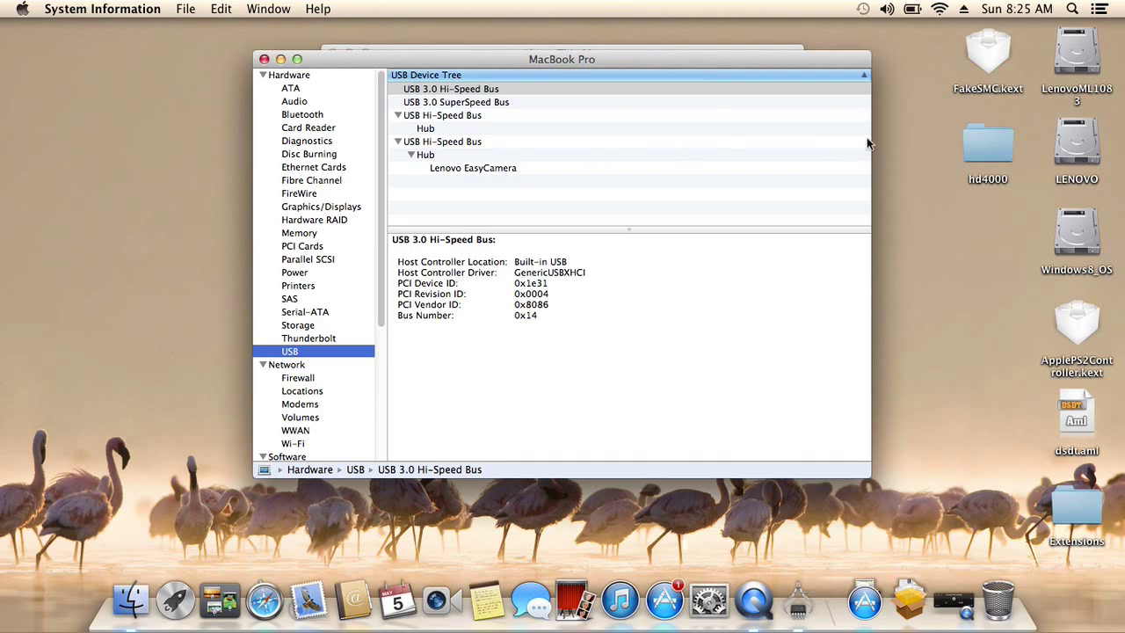
# - Inspect the EHCIacquire key in org.chameleon.Boot.plist from the Extra folder on LenovoML1083, and close the file and folder
pyautogui.doubleClick(1079, 61)
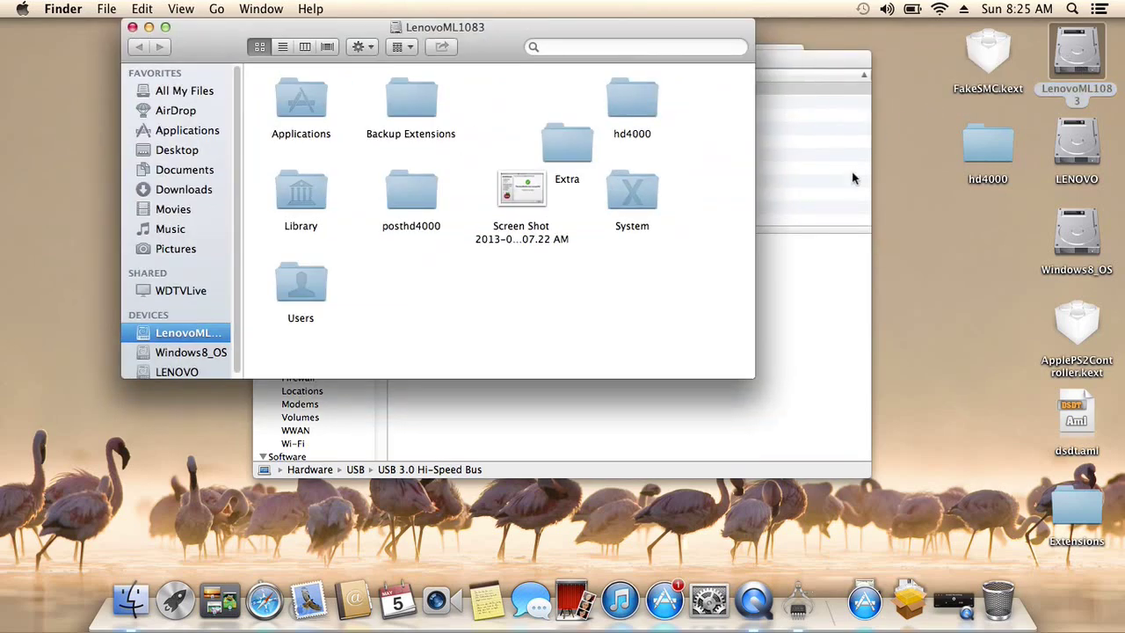
pyautogui.doubleClick(567, 147)
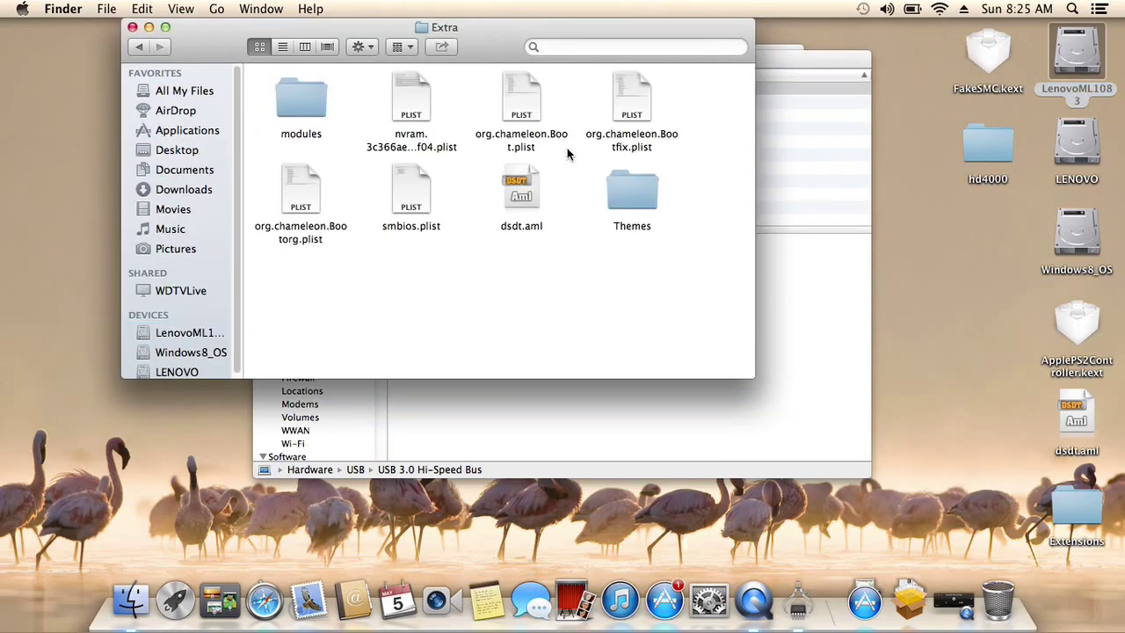
pyautogui.doubleClick(525, 109)
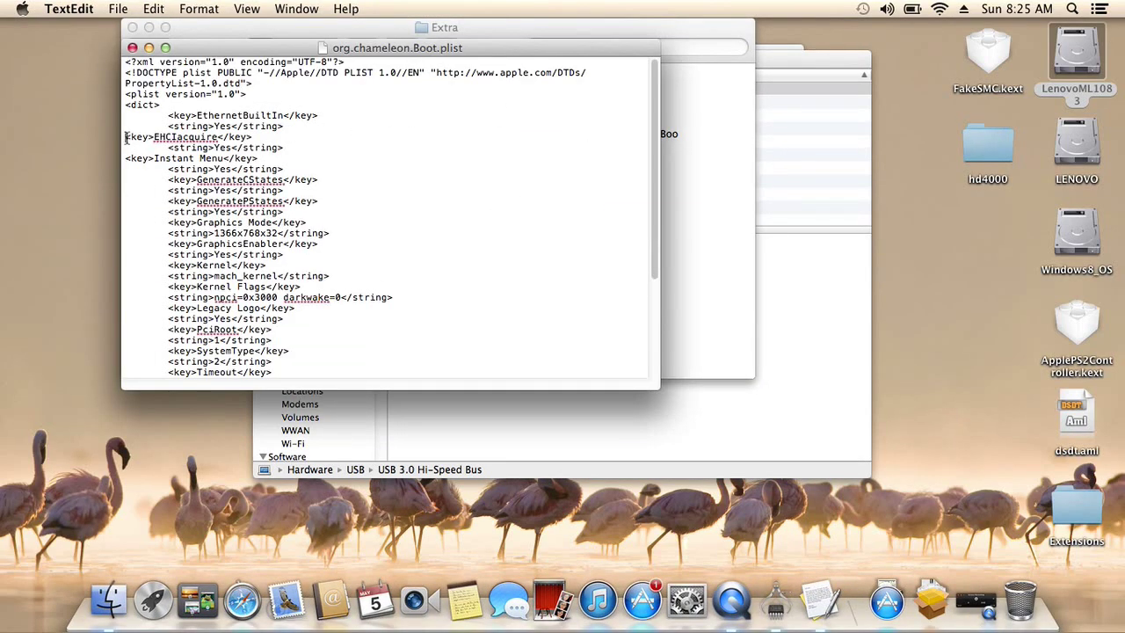
pyautogui.moveTo(127, 138); pyautogui.dragTo(314, 150)
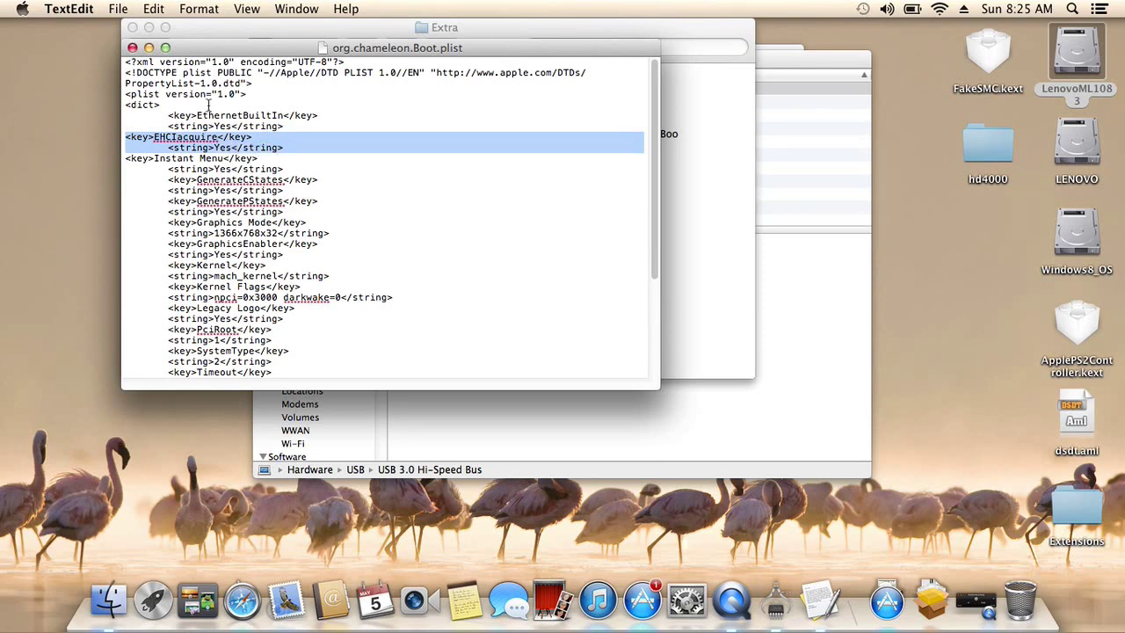
pyautogui.click(133, 48)
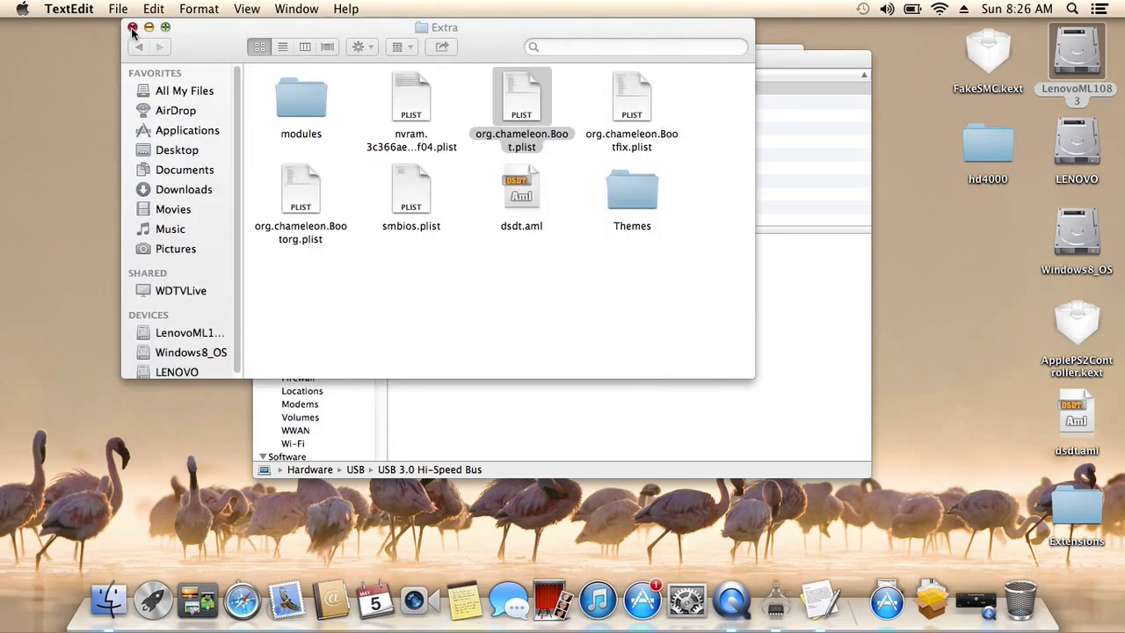
pyautogui.click(133, 28)
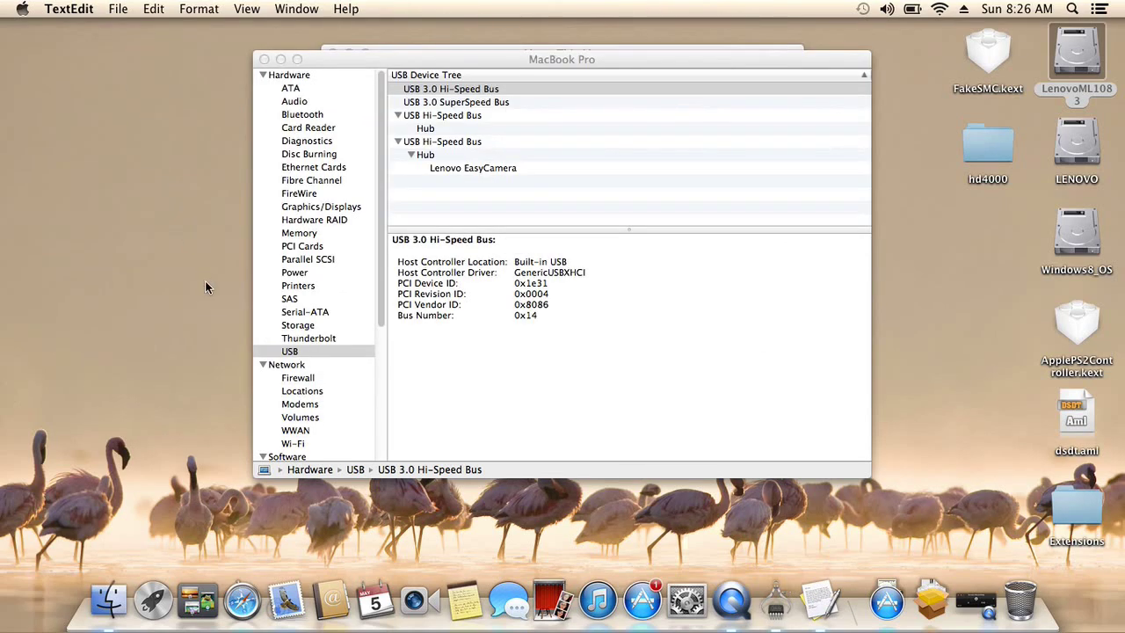
# - Review the Wi-Fi and Ethernet Cards details in the system report, and close both system information windows
pyautogui.click(293, 444)
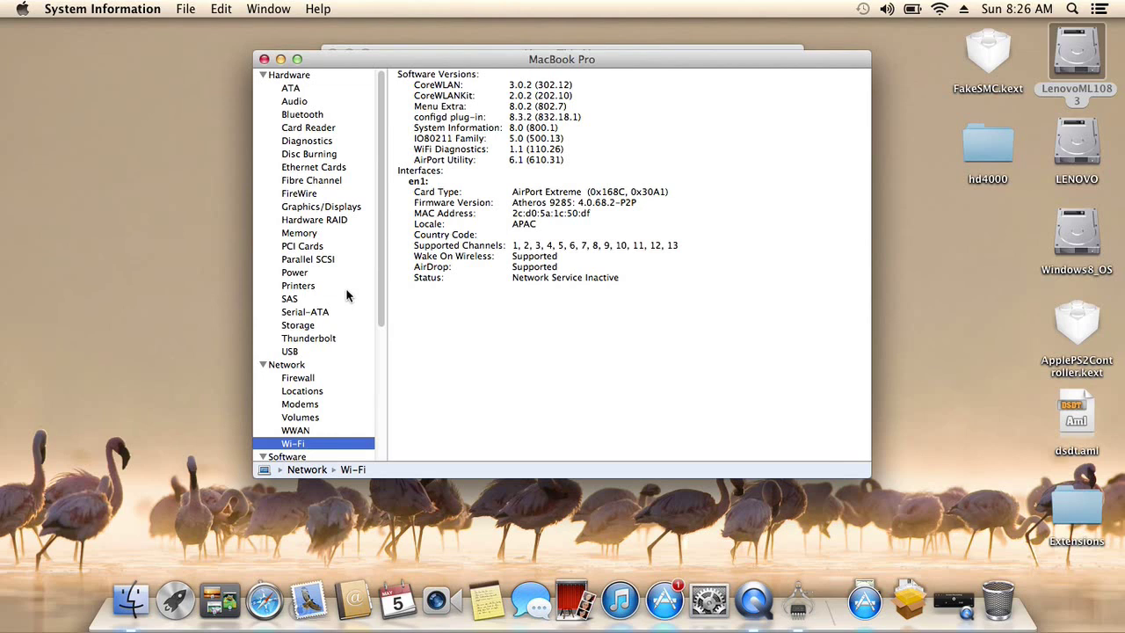
pyautogui.click(320, 169)
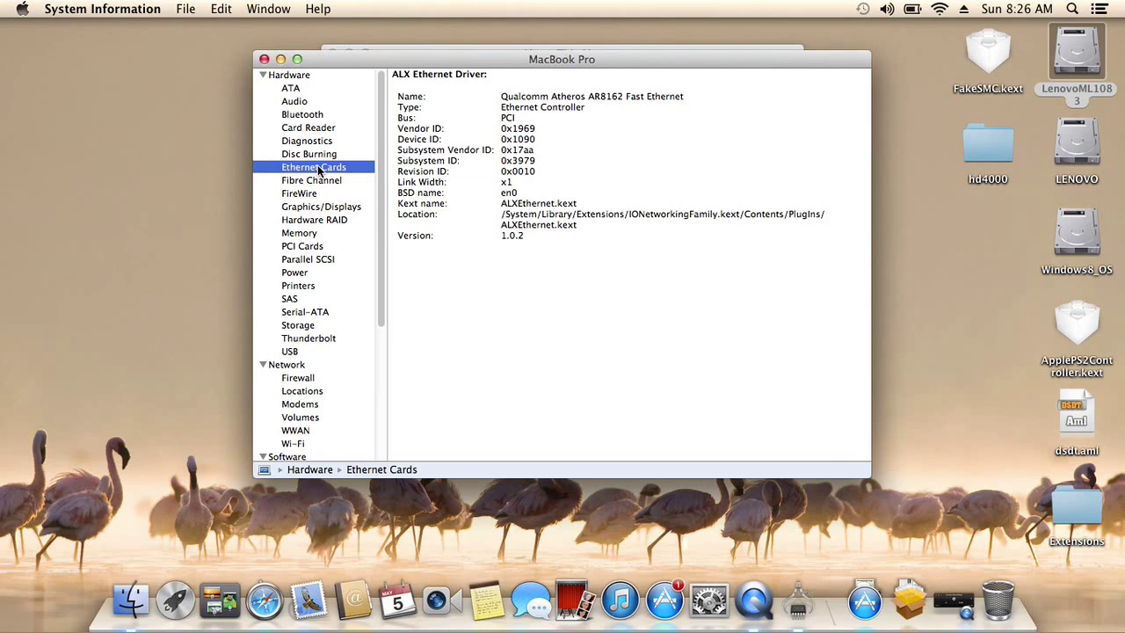
pyautogui.click(263, 60)
pyautogui.click(332, 56)
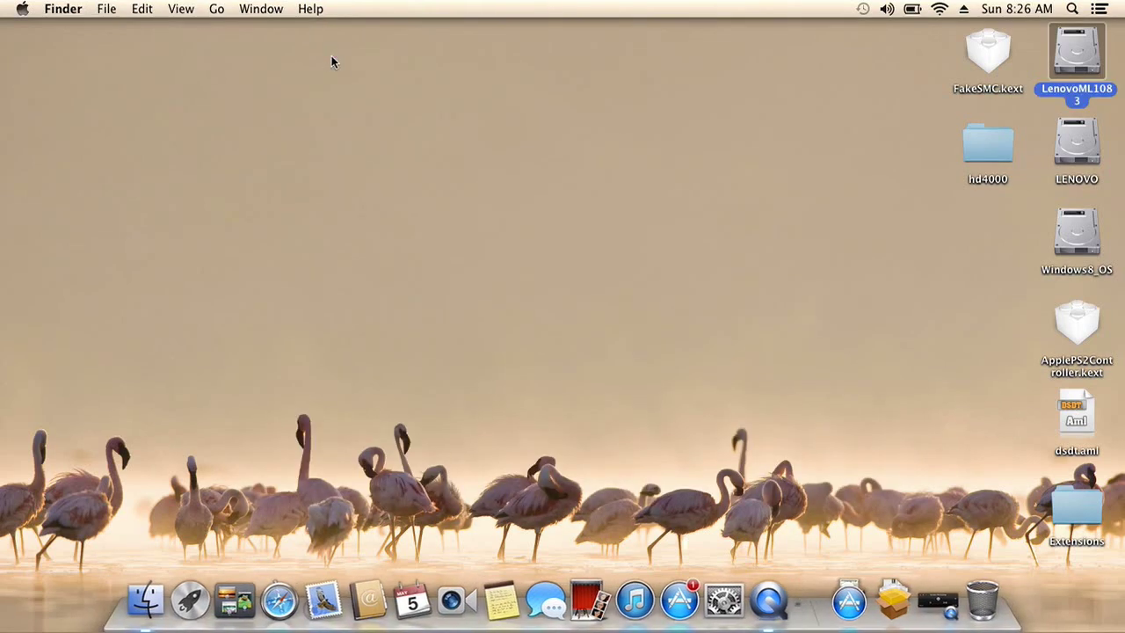
# - Review the Trackpad settings in System Preferences and return to the overview of all preferences
pyautogui.click(730, 600)
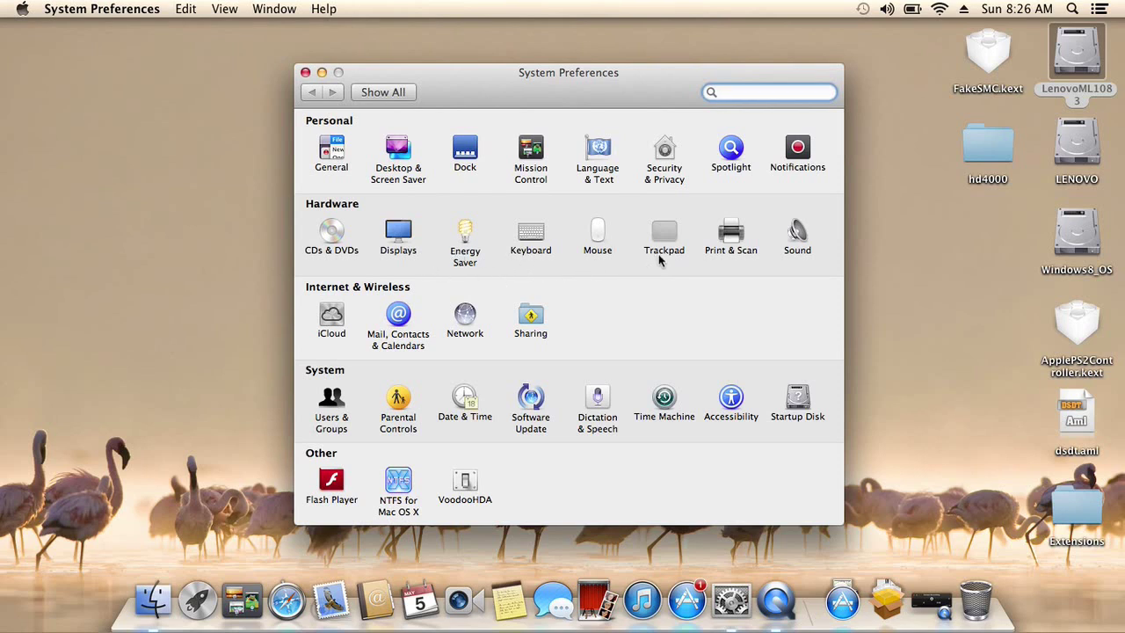
pyautogui.click(670, 234)
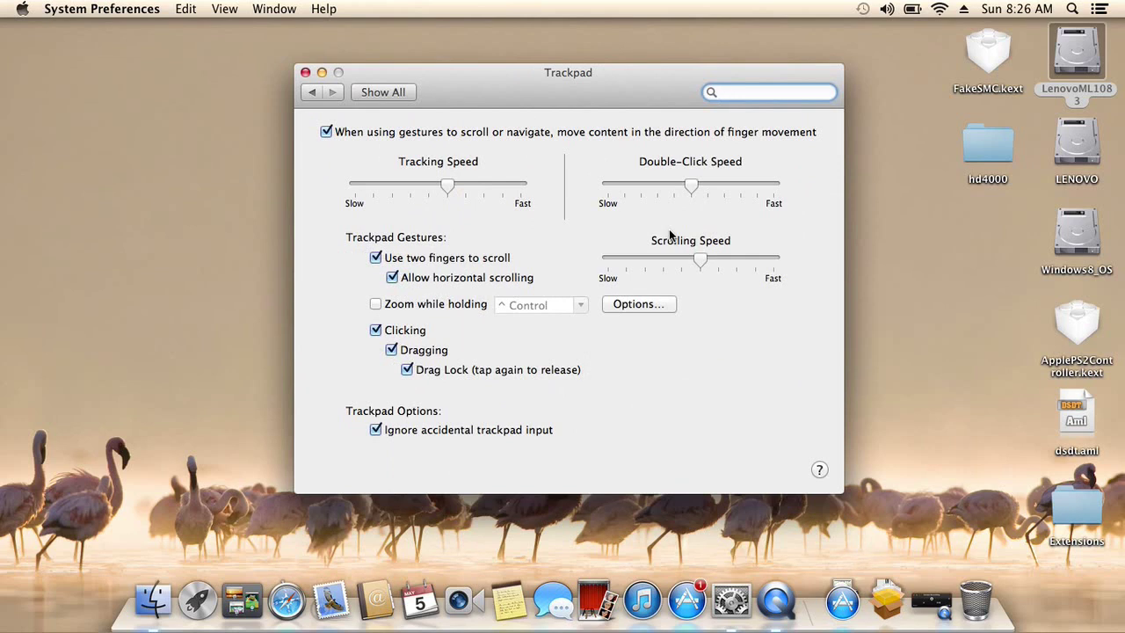
pyautogui.click(391, 95)
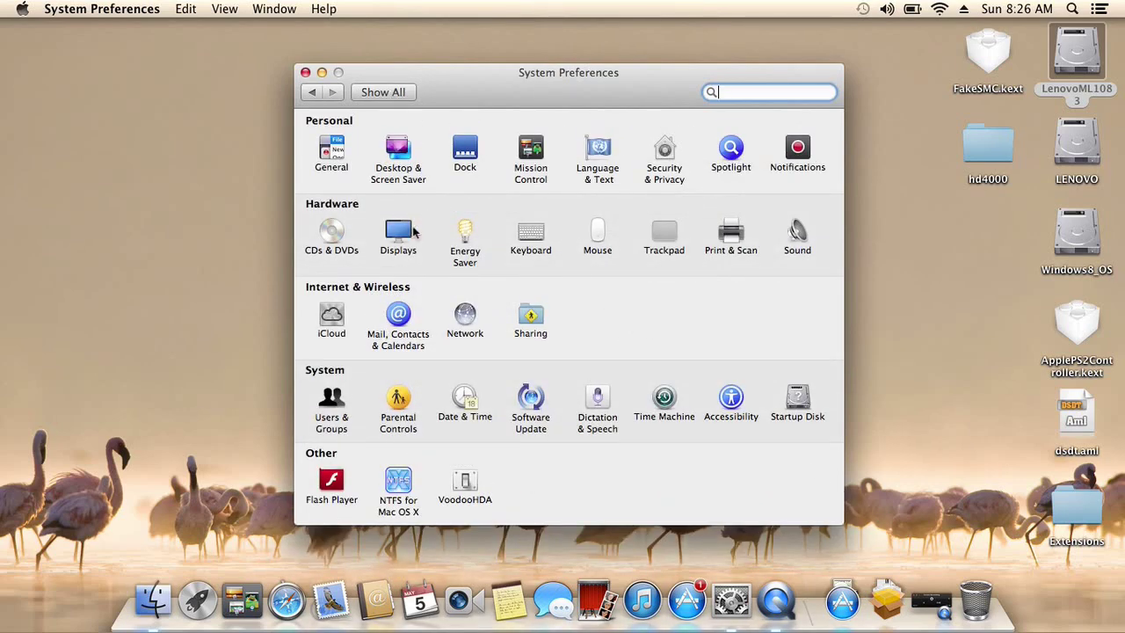
# - Test the built-in display's brightness control at several levels, and return to the overview of all preferences
pyautogui.click(409, 236)
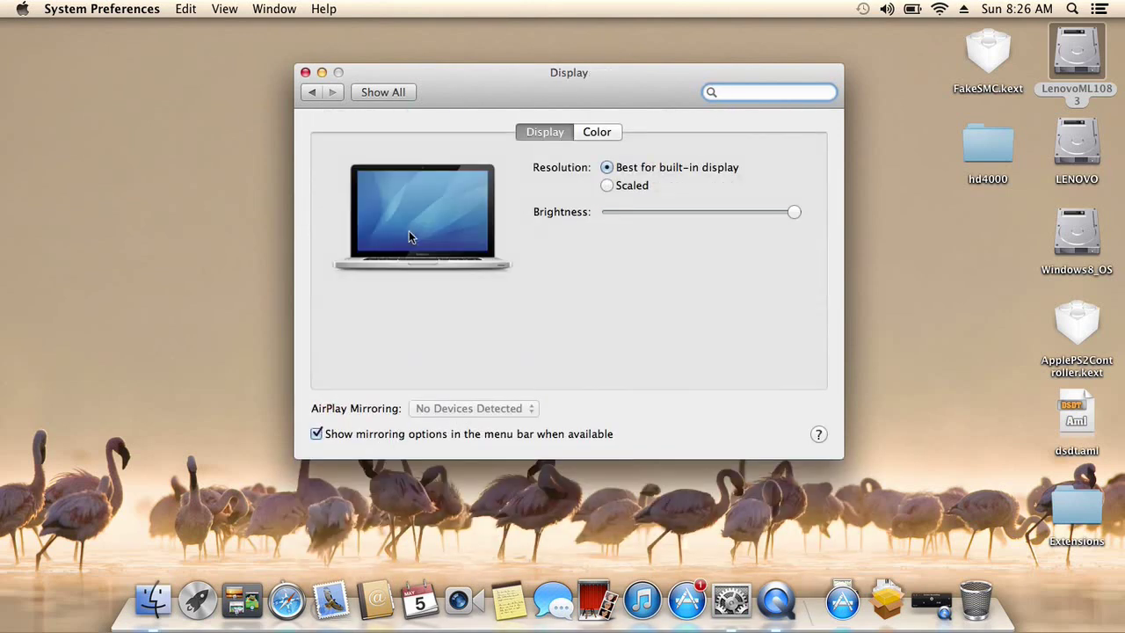
pyautogui.click(744, 211)
pyautogui.click(703, 211)
pyautogui.moveTo(641, 219)
pyautogui.mouseDown()
pyautogui.moveTo(773, 231)
pyautogui.moveTo(651, 231)
pyautogui.mouseUp()
pyautogui.moveTo(646, 225); pyautogui.dragTo(618, 293)
pyautogui.moveTo(562, 253); pyautogui.dragTo(693, 212)
pyautogui.click(403, 90)
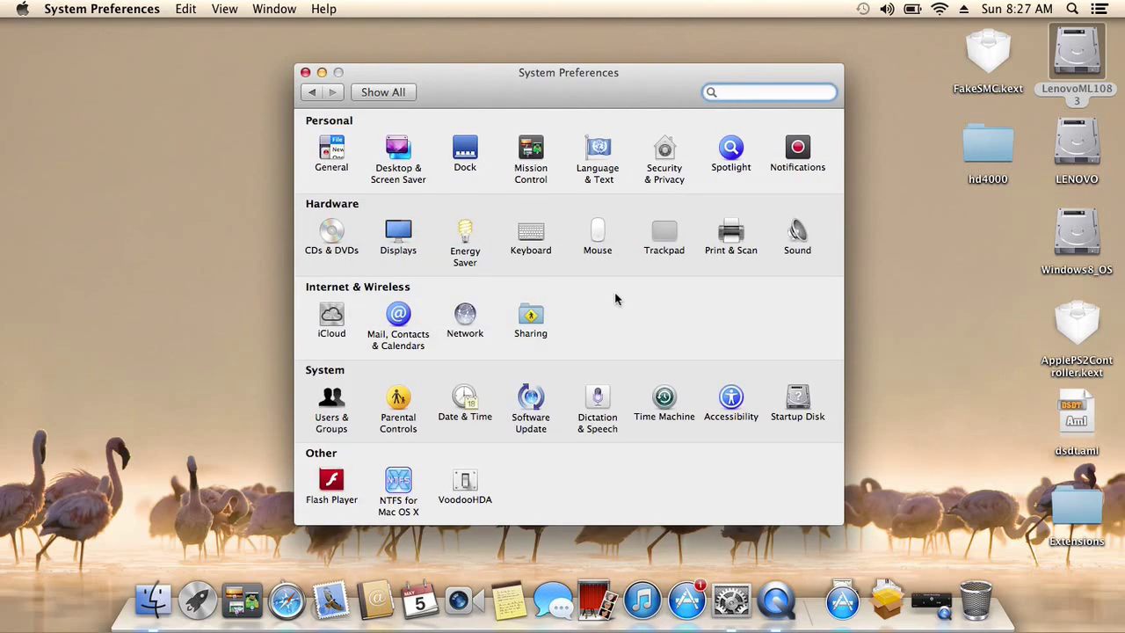
# - Review the Sound input settings and the Network connection settings in System Preferences
pyautogui.click(807, 249)
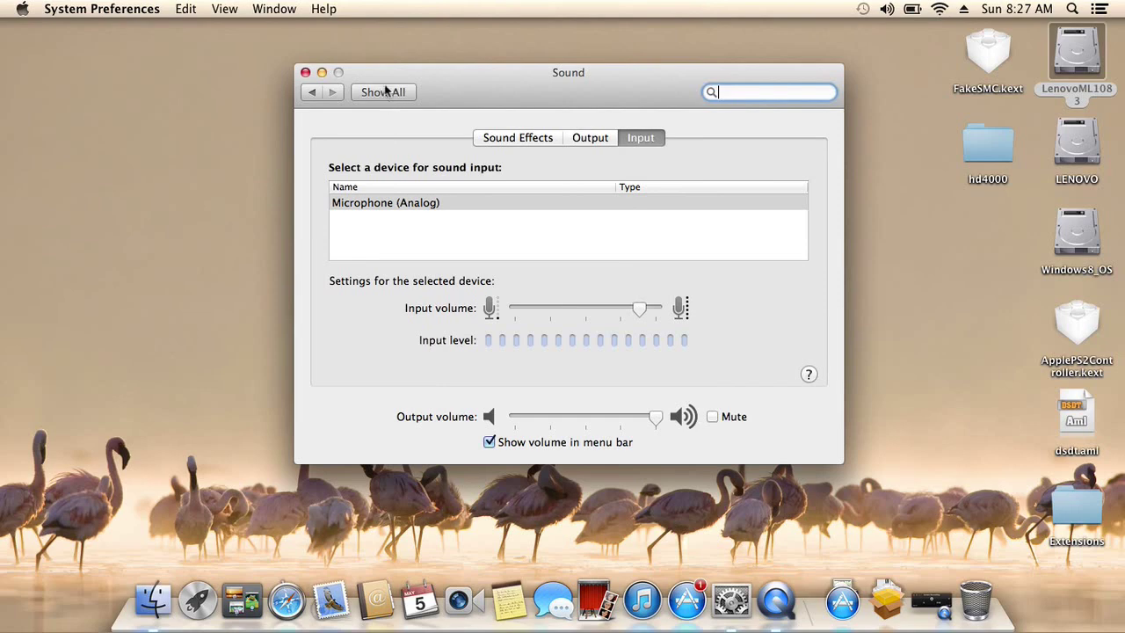
pyautogui.click(384, 92)
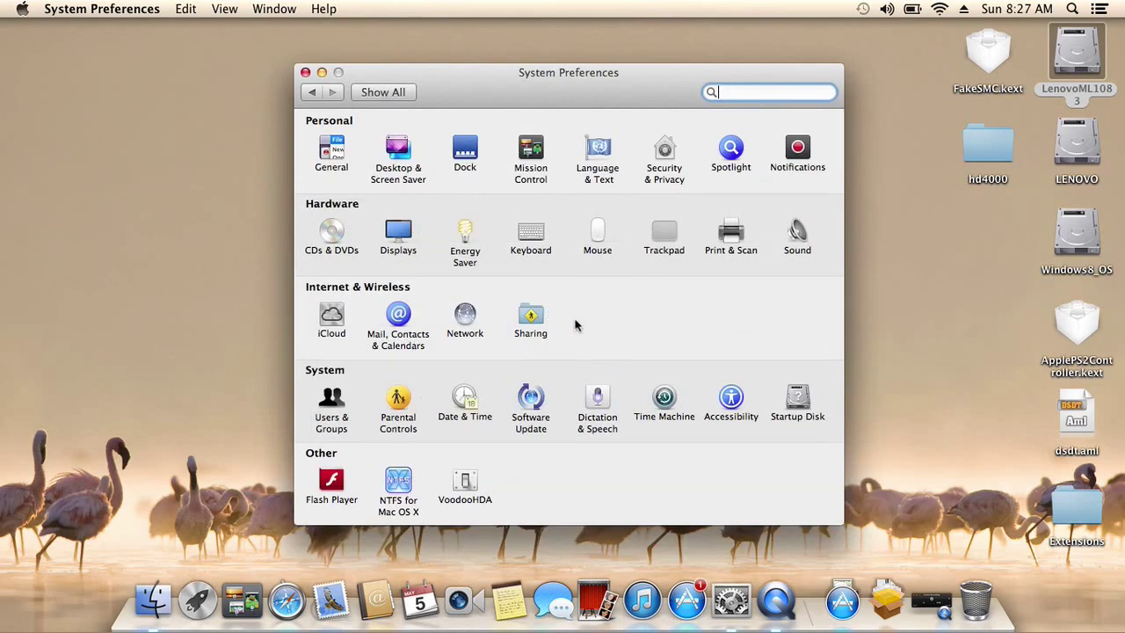
pyautogui.click(459, 312)
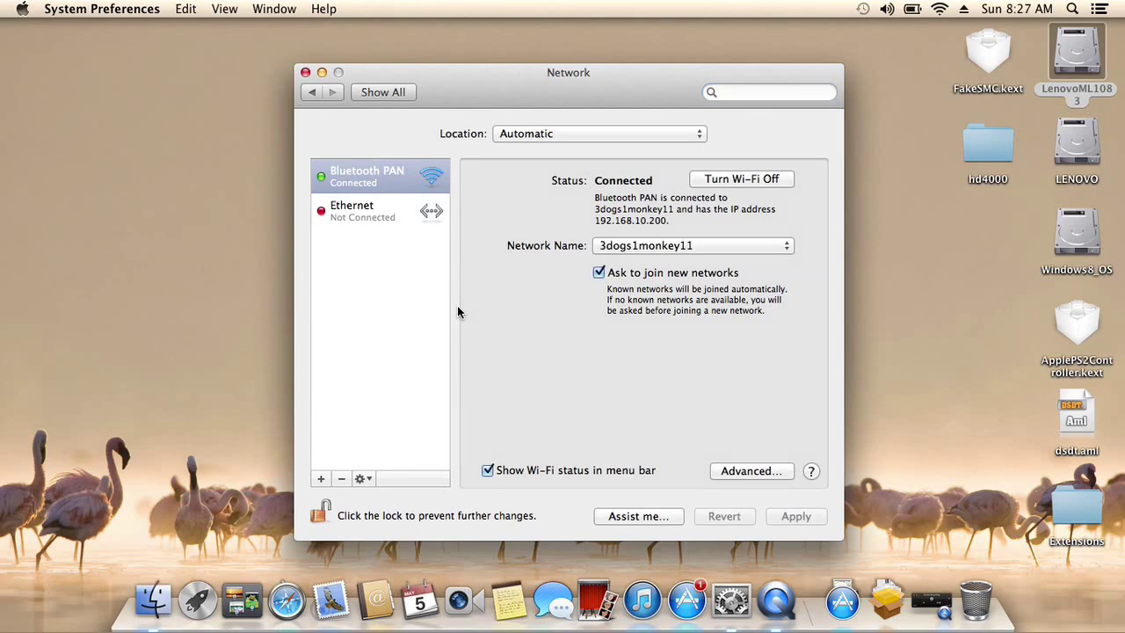
pyautogui.click(393, 97)
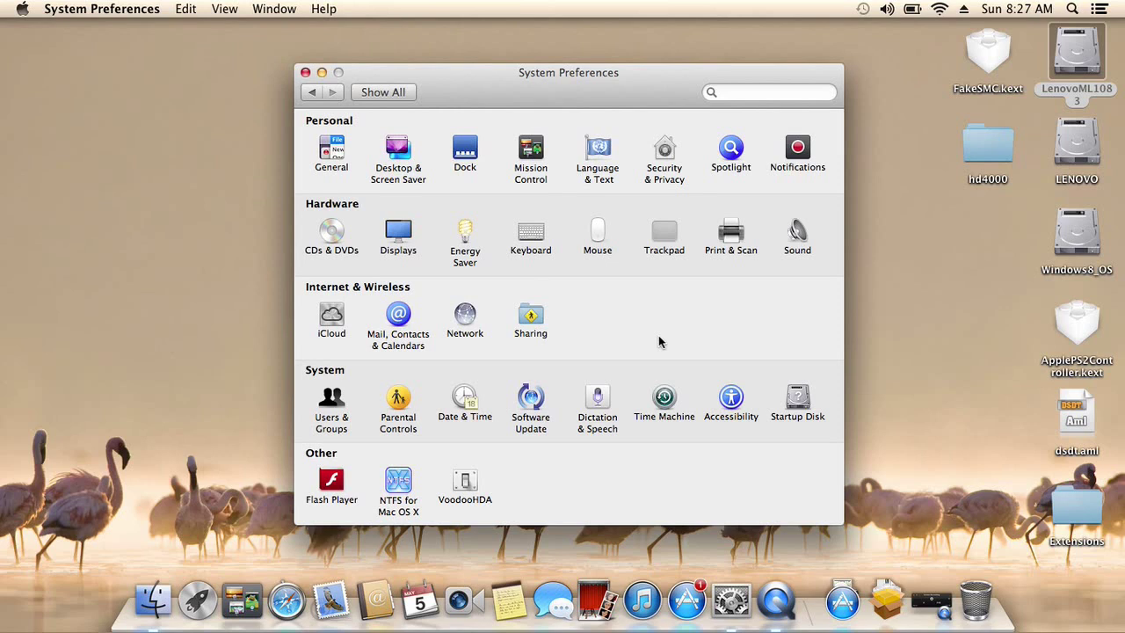
# - In the desktop picture settings, switch the translucent menu bar off and back on twice
pyautogui.click(408, 156)
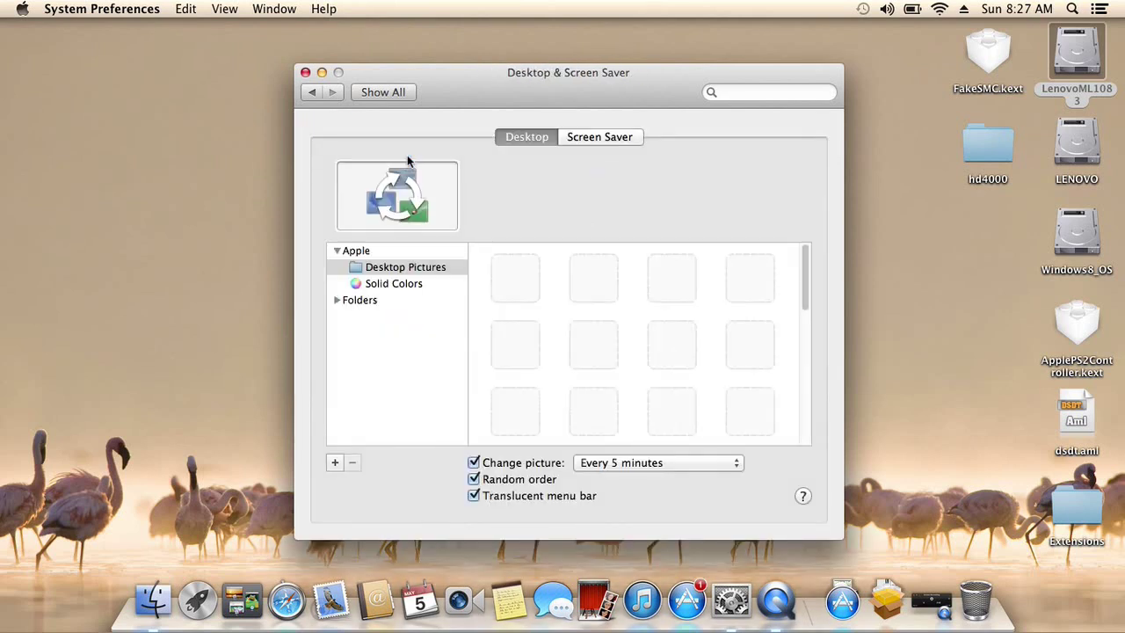
pyautogui.click(474, 496)
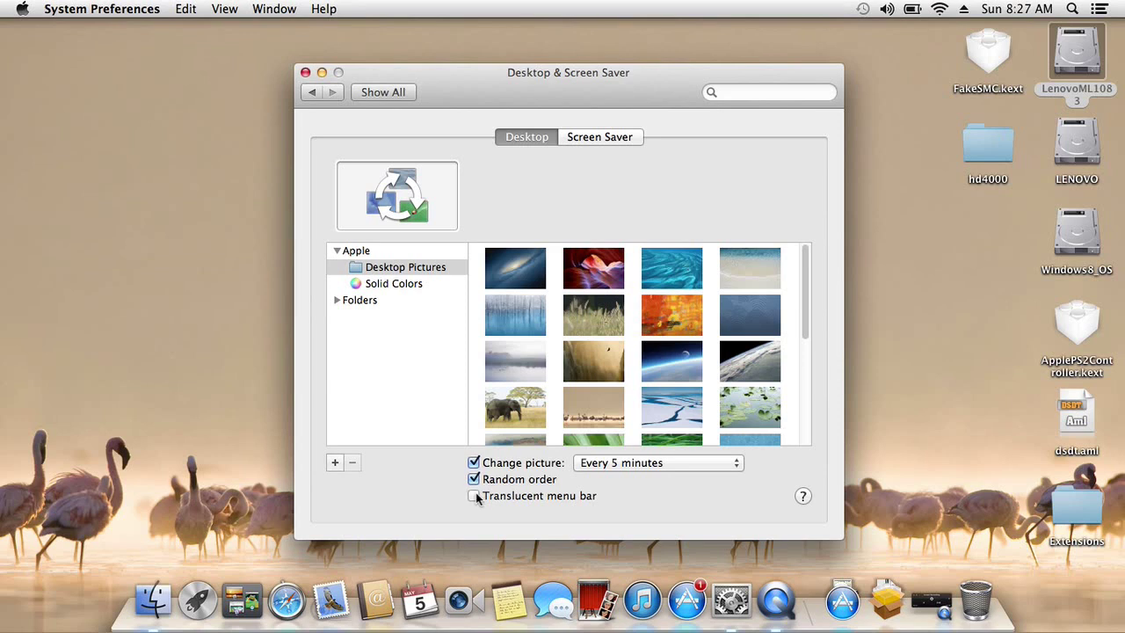
pyautogui.click(475, 496)
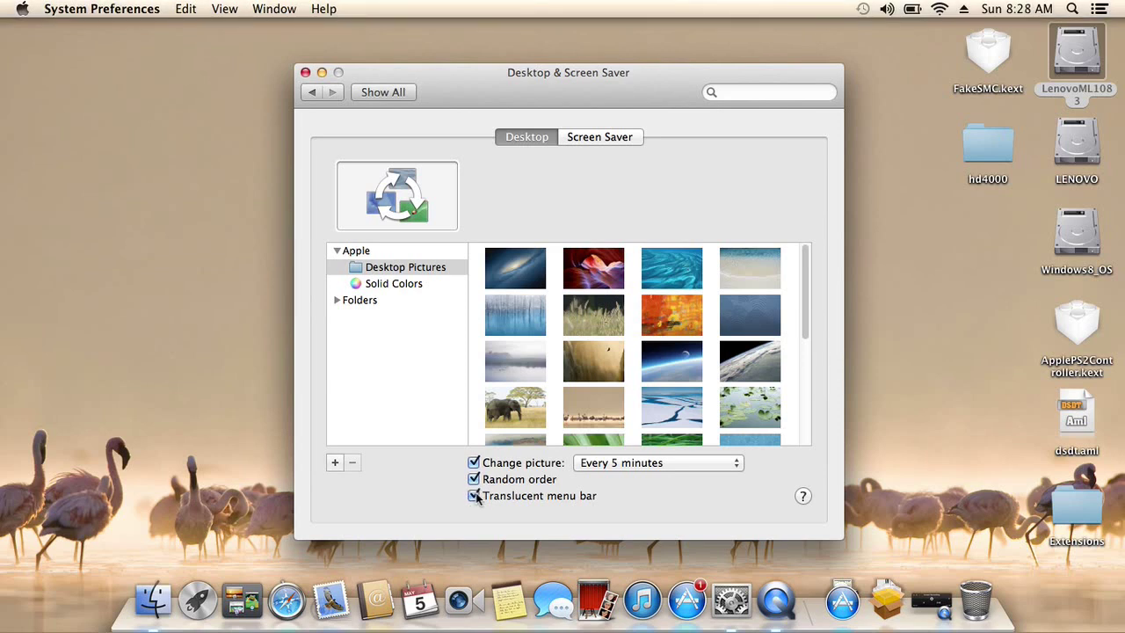
pyautogui.click(476, 498)
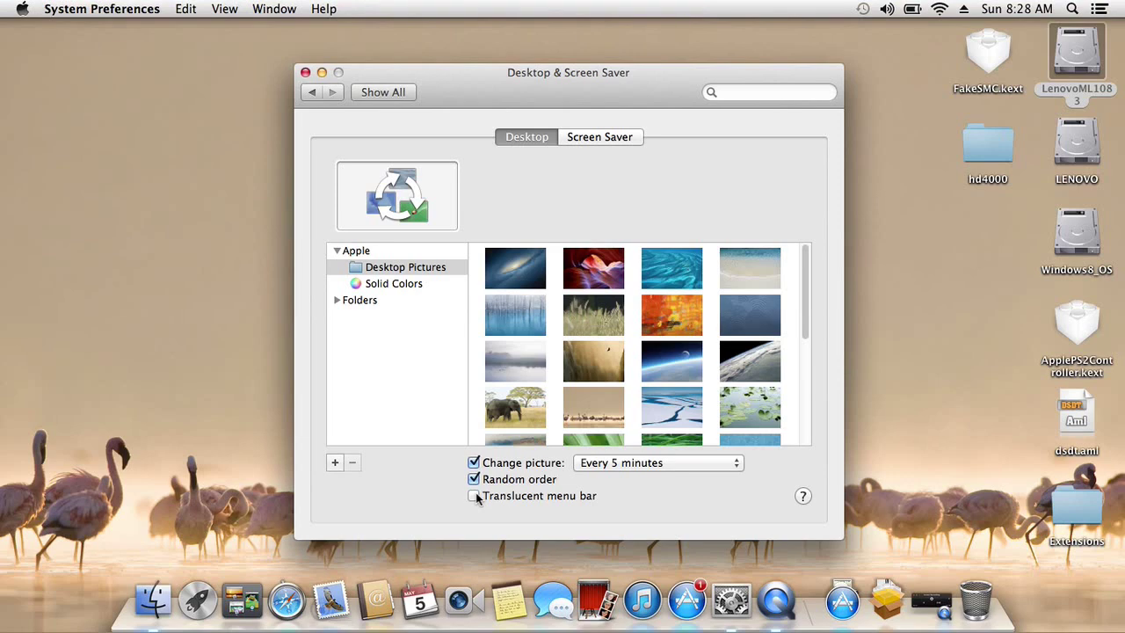
pyautogui.click(475, 497)
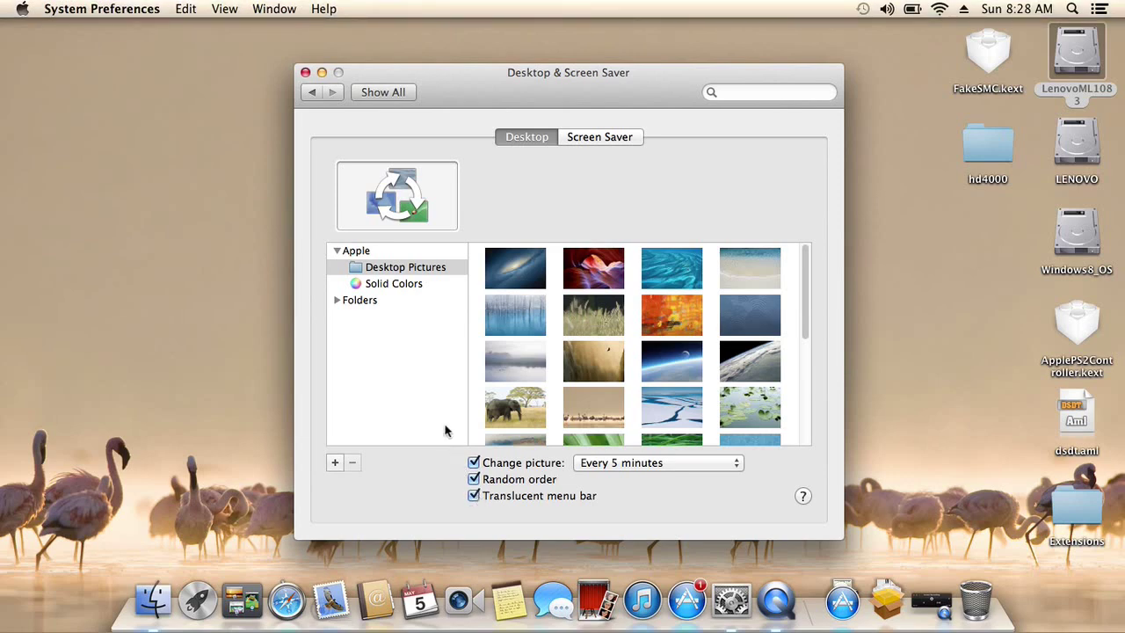
# - Leave the desktop picture settings and close the System Preferences window
pyautogui.click(395, 92)
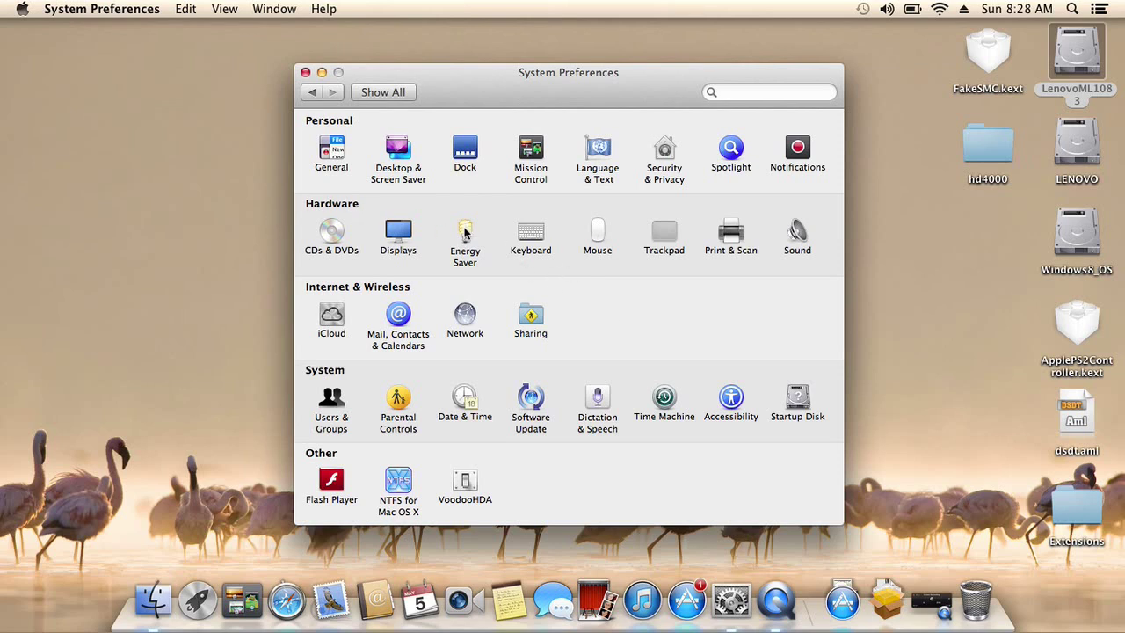
pyautogui.click(305, 72)
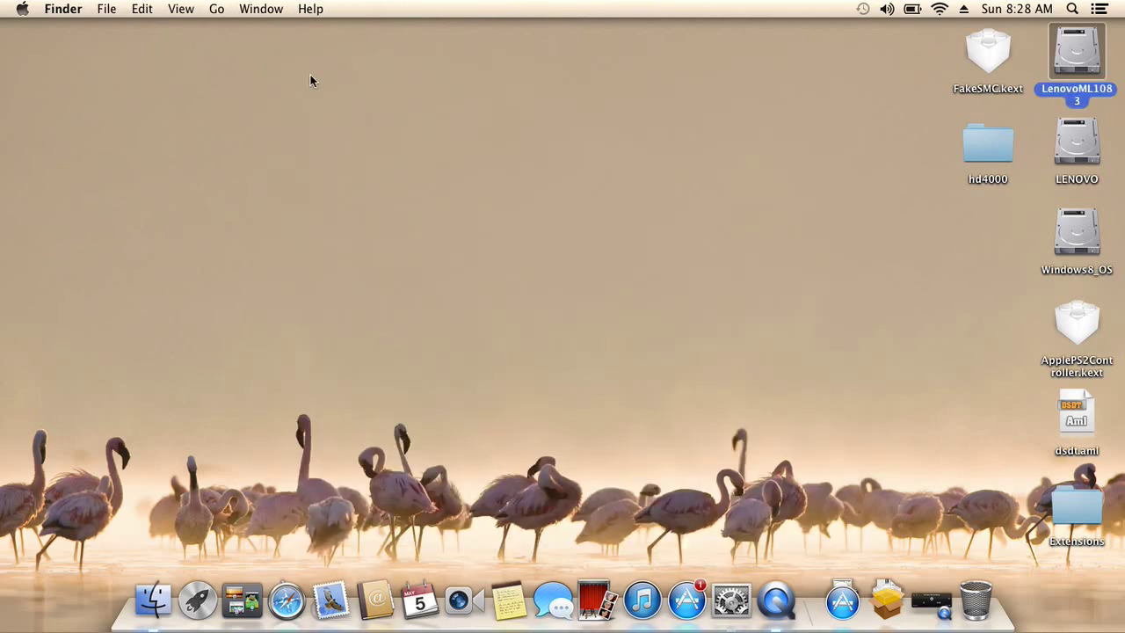
# - Launch Firefox, restore the previous session with the "elantech touchpad kext" search, and close the browser window
pyautogui.click(841, 613)
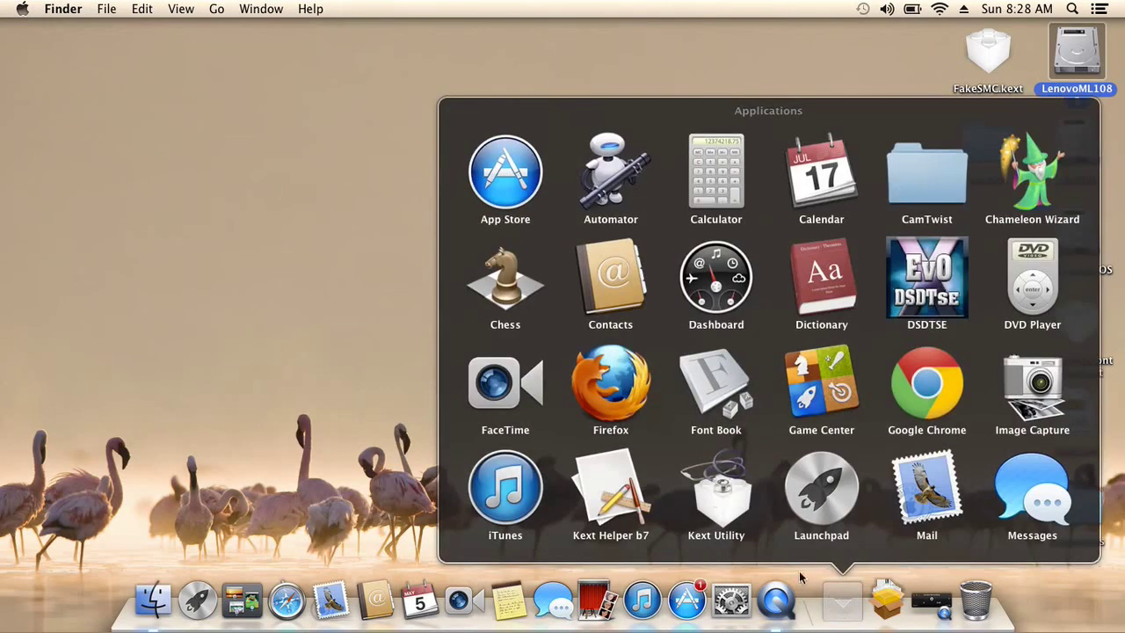
pyautogui.click(618, 400)
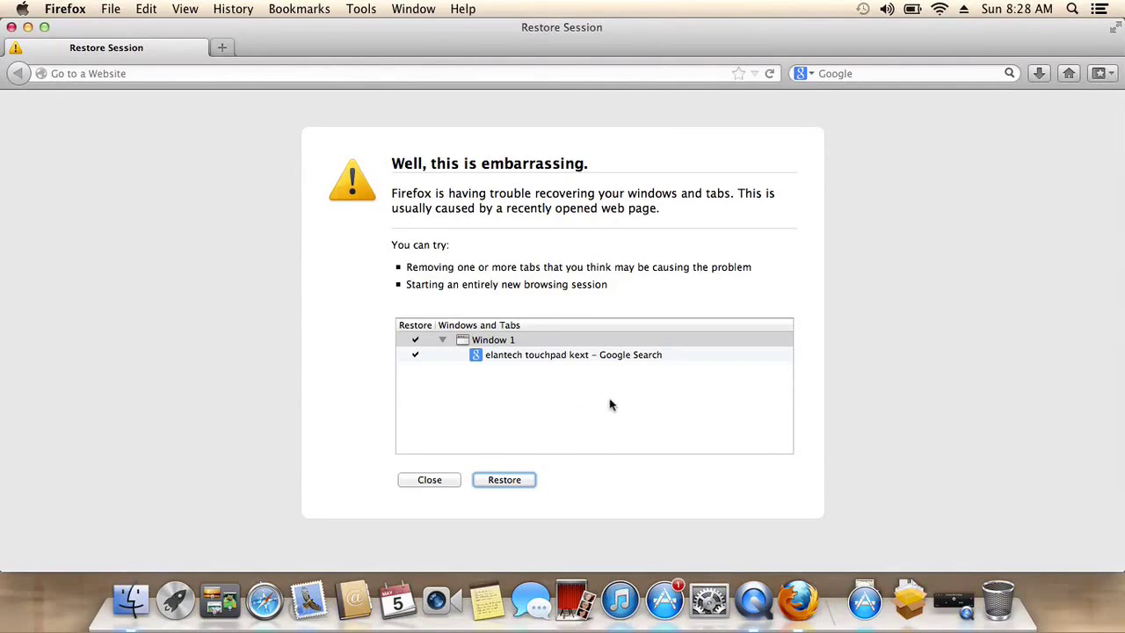
pyautogui.click(504, 479)
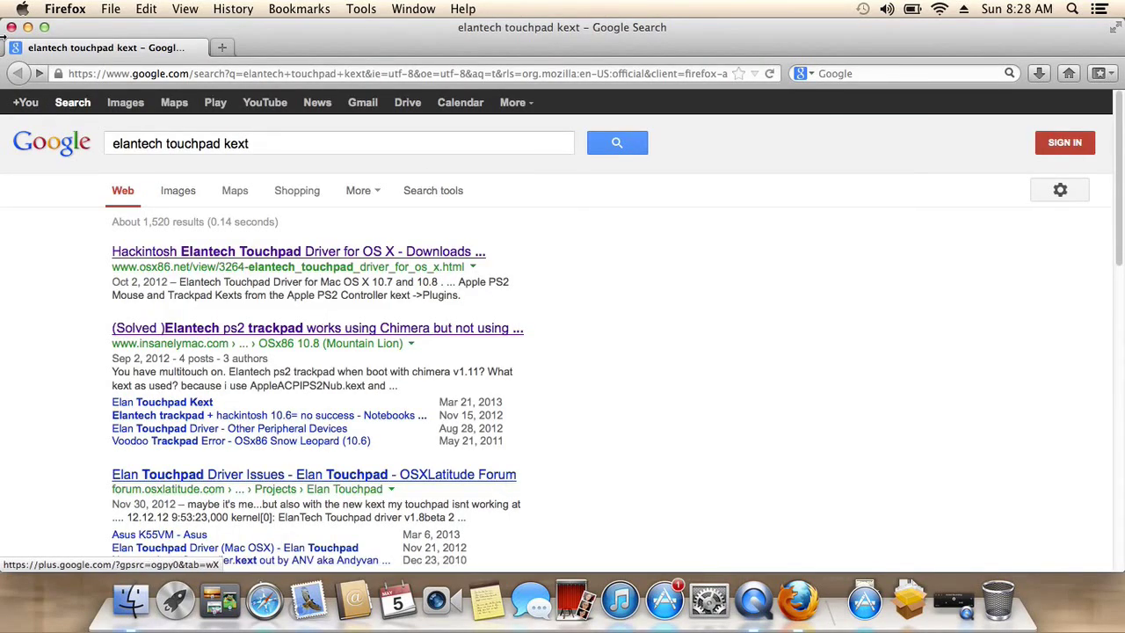
pyautogui.click(11, 27)
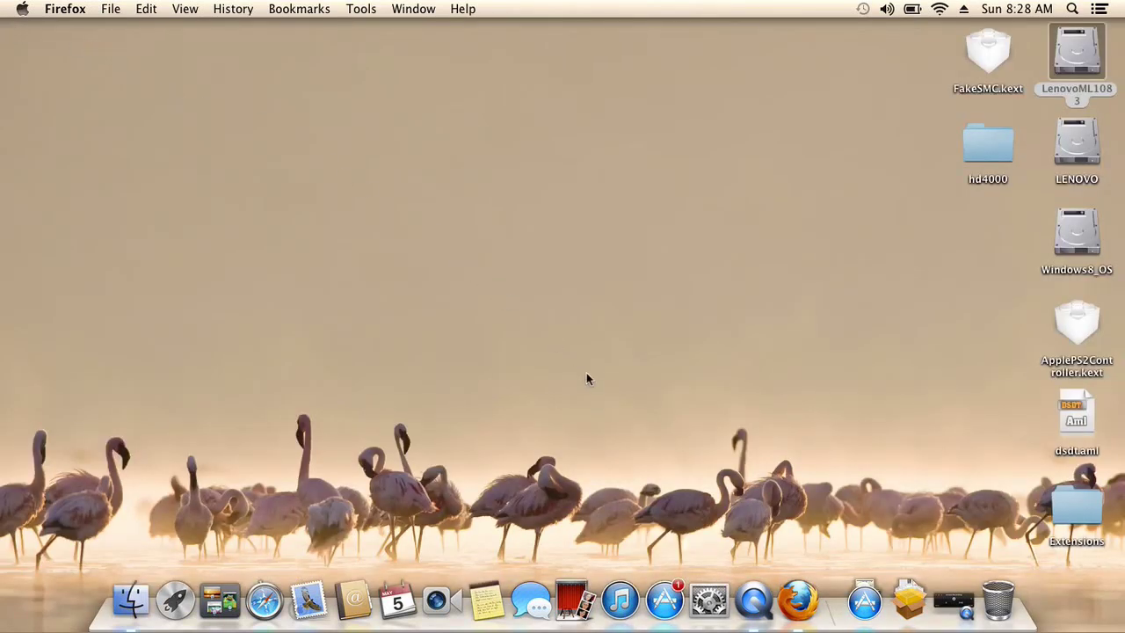
# - Open the desktop file dsdt.aml in DSDTSE and search its code for "pnlf"
pyautogui.click(146, 609)
pyautogui.doubleClick(1090, 423)
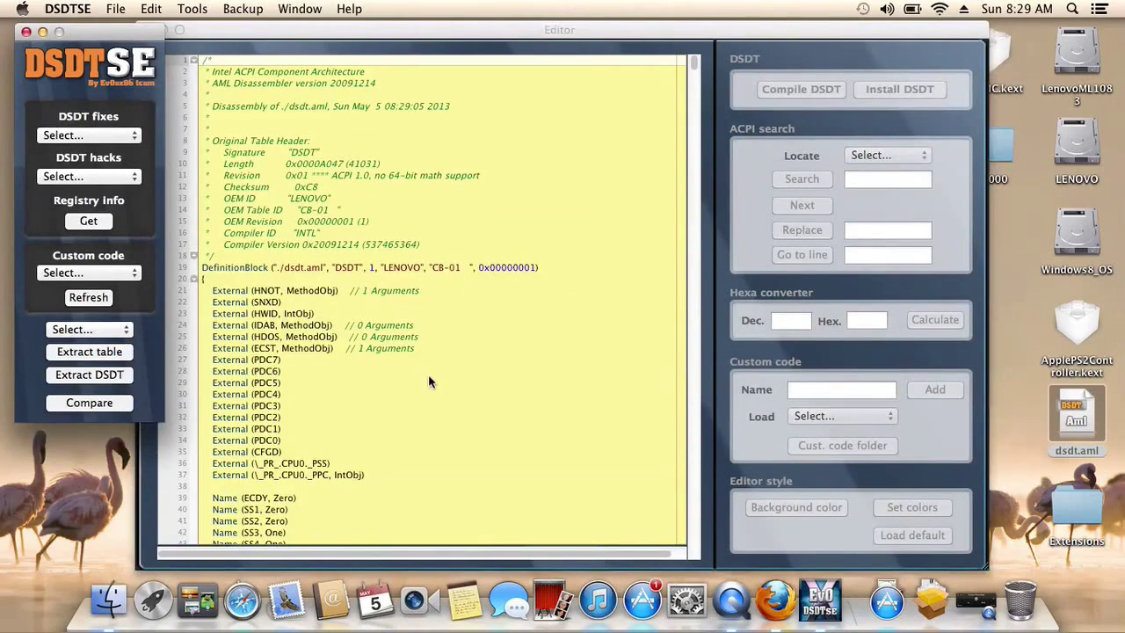
pyautogui.click(866, 176)
pyautogui.click(867, 180)
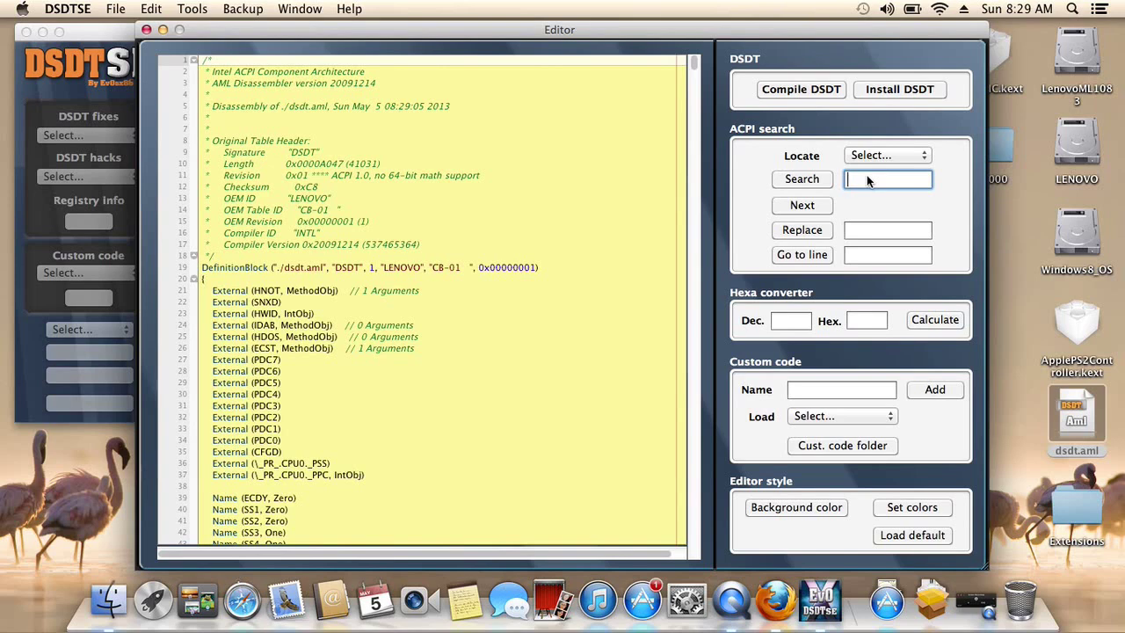
pyautogui.write('pnlf')
pyautogui.click(802, 180)
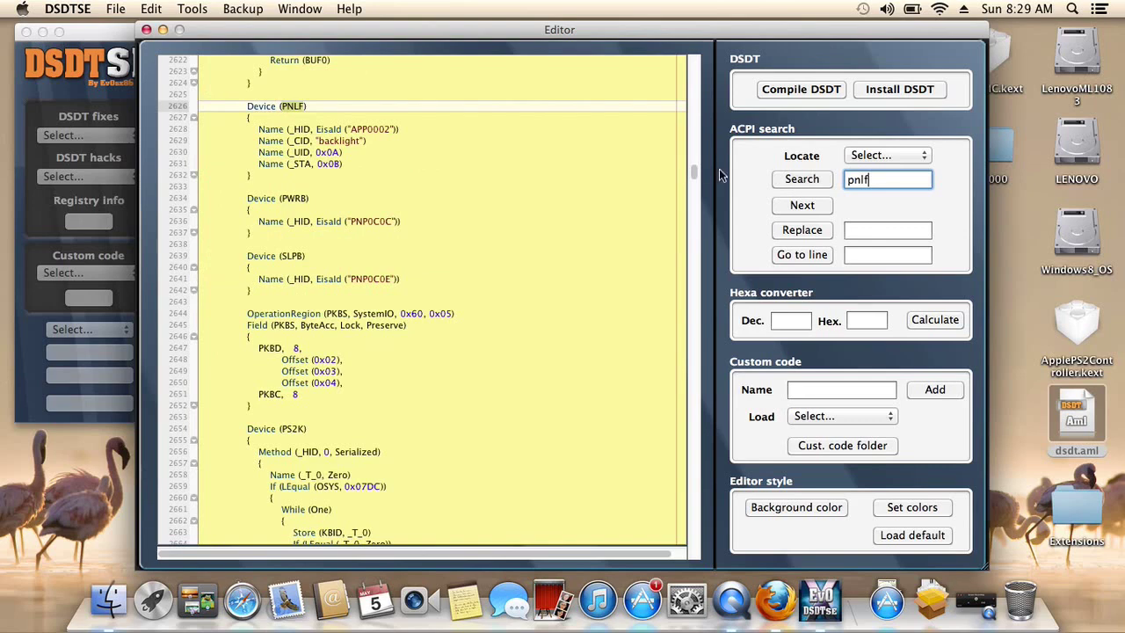
# - Highlight the whole Device (PNLF) block in the code to point it out, and clear the selection
pyautogui.click(247, 107)
pyautogui.moveTo(248, 110); pyautogui.dragTo(389, 185)
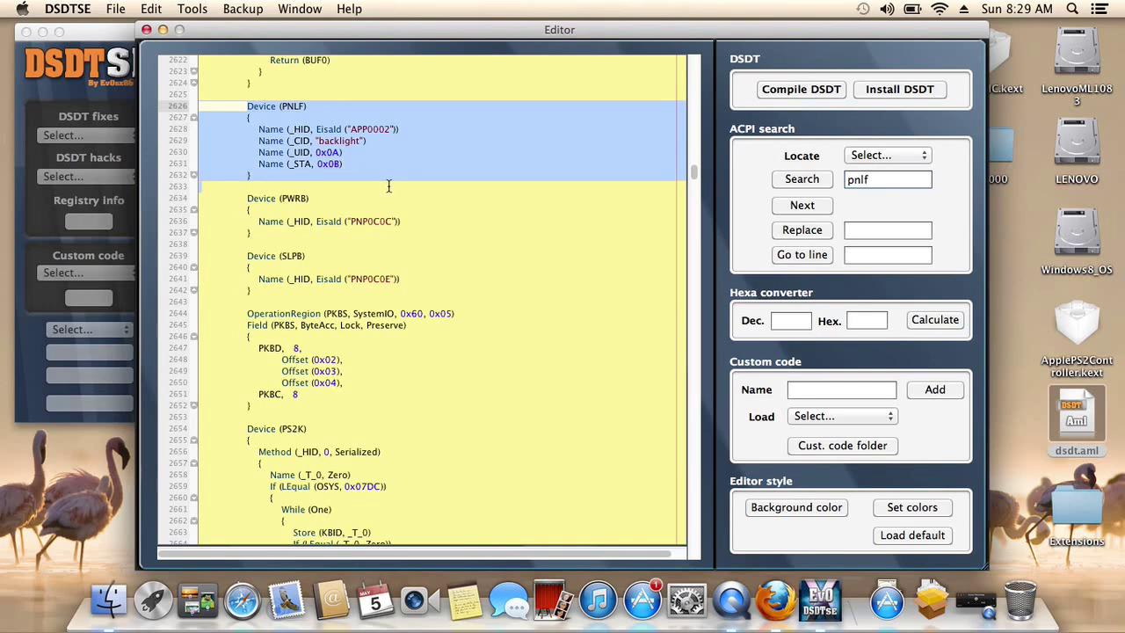
pyautogui.click(365, 169)
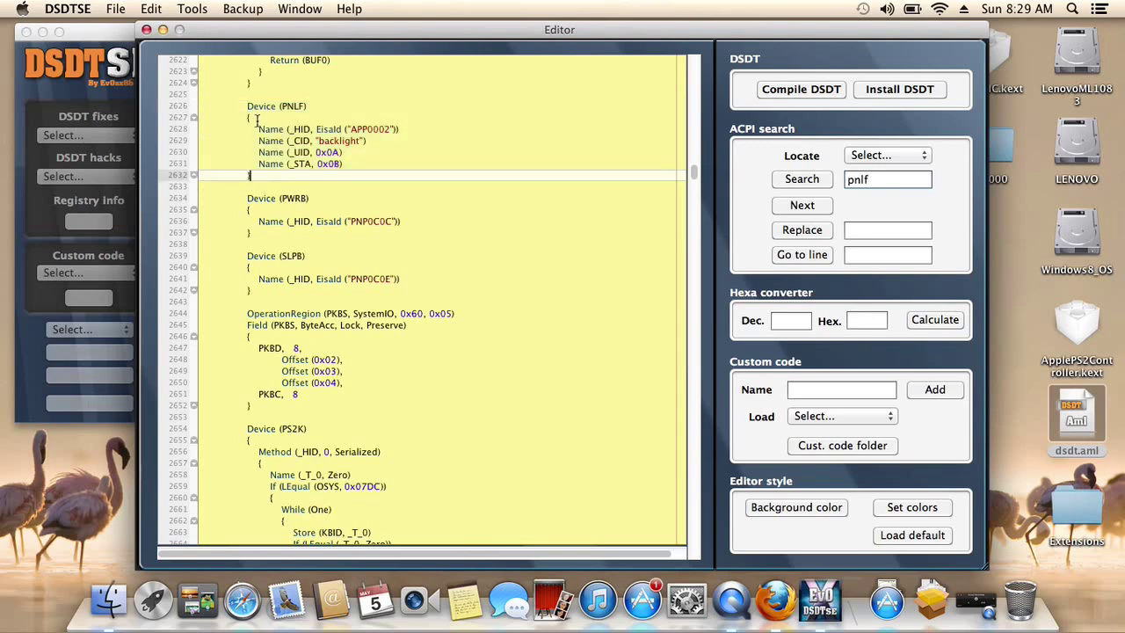
# - Close the dsdt.aml editor without saving and quit DSDTSE
pyautogui.click(145, 31)
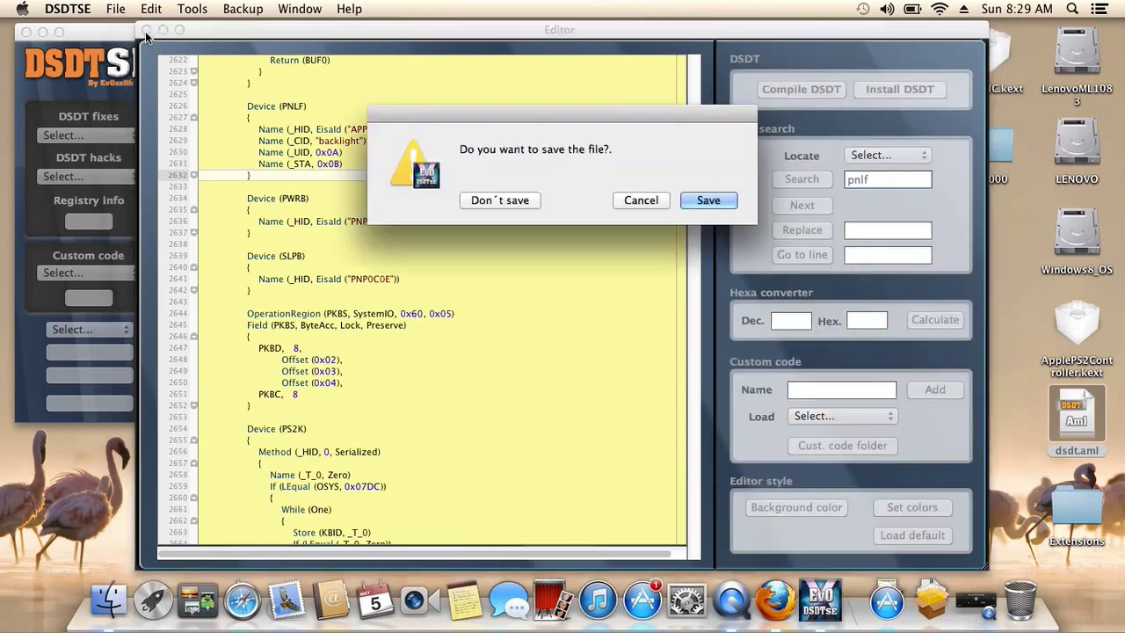
pyautogui.click(504, 200)
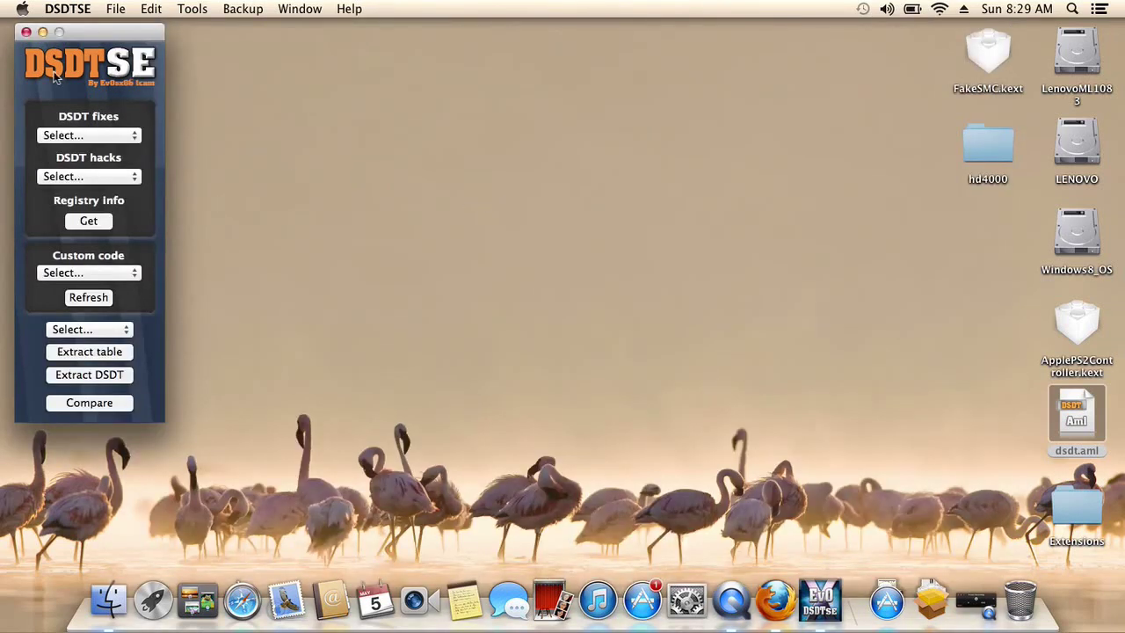
pyautogui.click(27, 32)
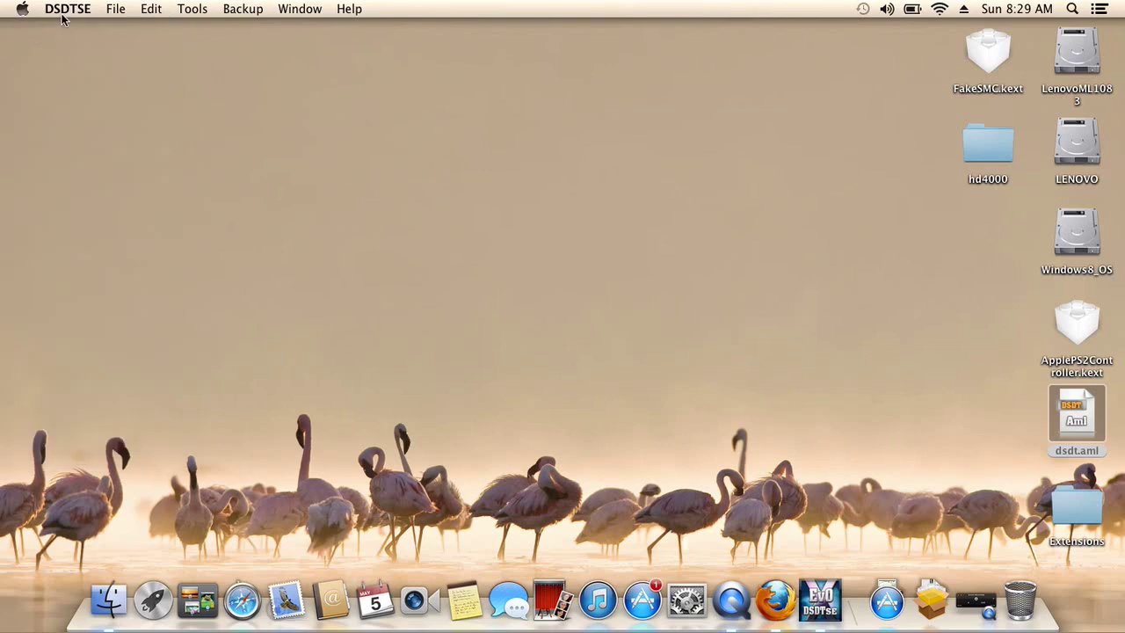
pyautogui.click(64, 16)
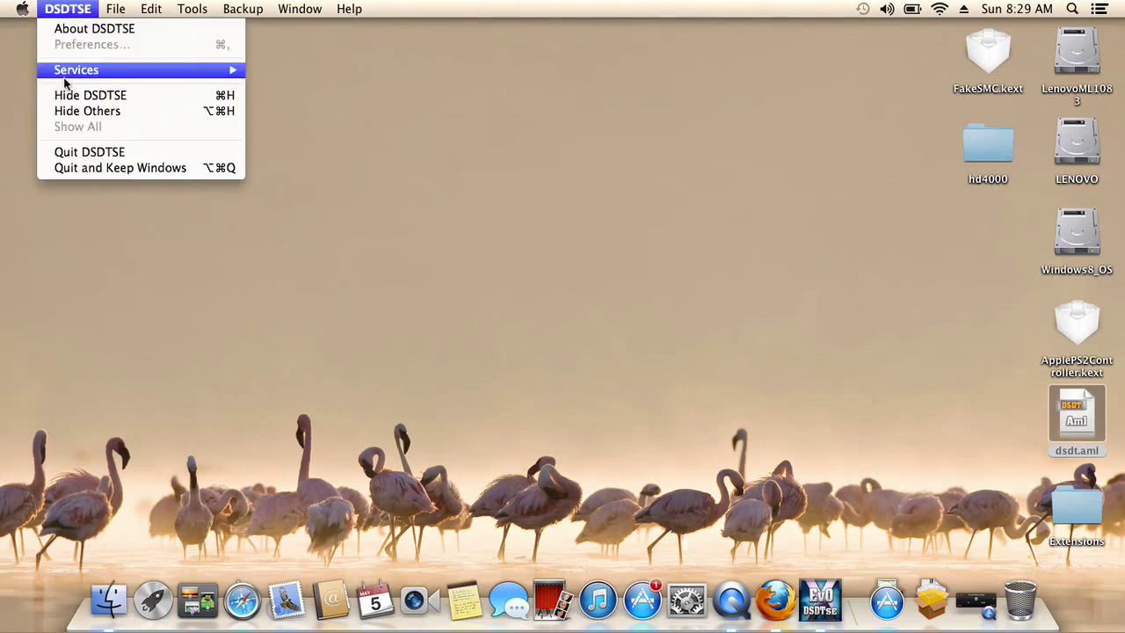
pyautogui.click(86, 153)
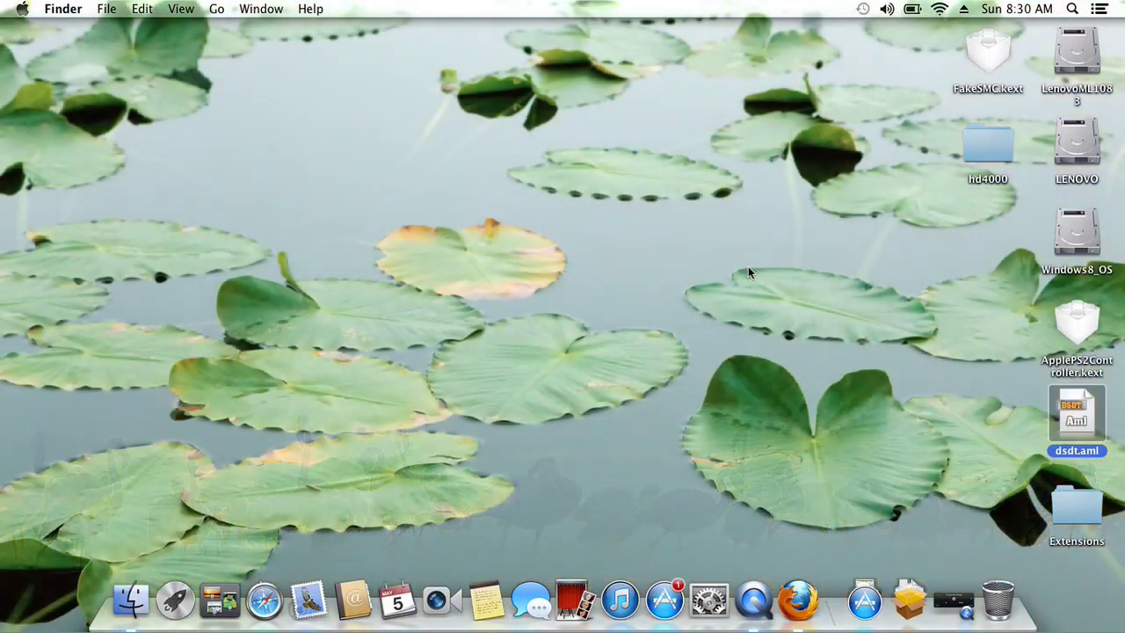
# - View the contents of the hd4000 folder on the desktop, close it, and bring back the minimized QuickTime Player window
pyautogui.doubleClick(973, 154)
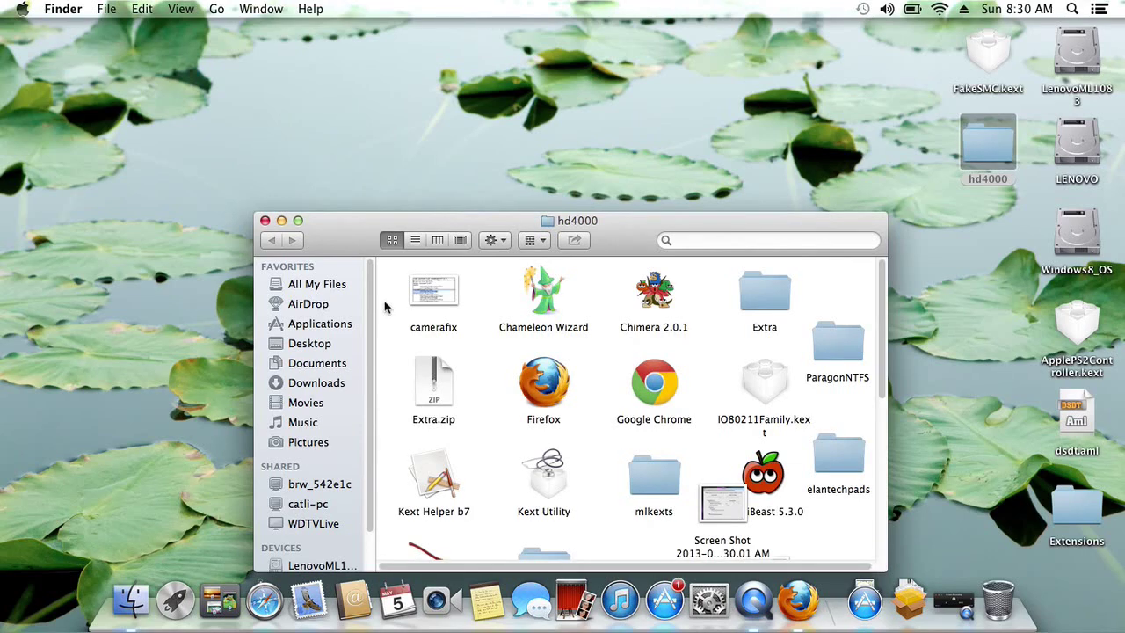
pyautogui.click(264, 220)
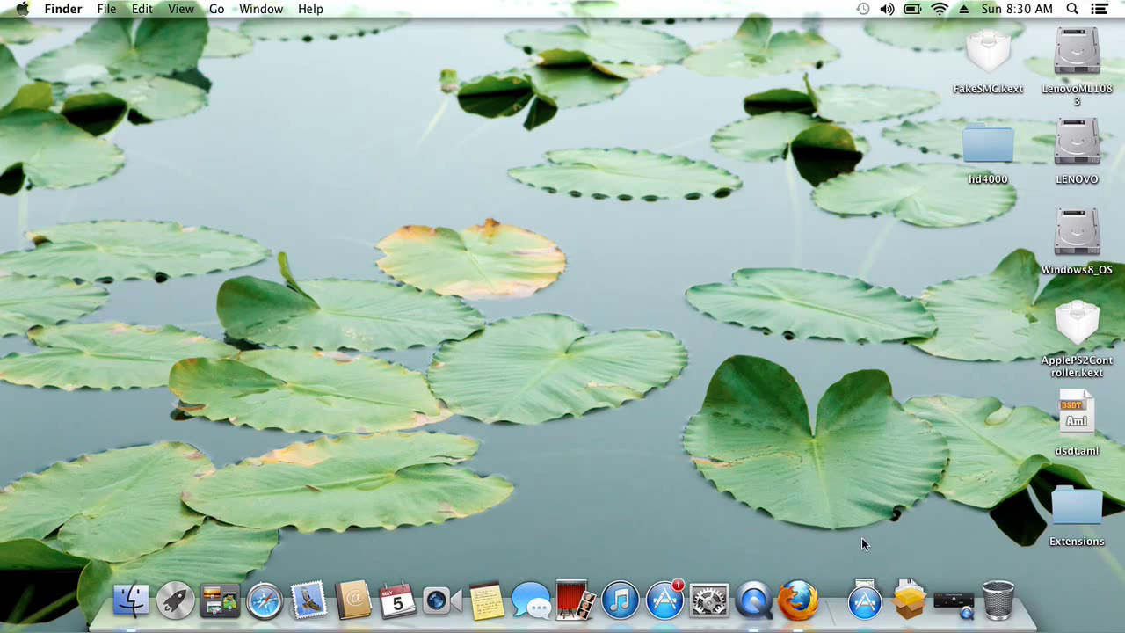
pyautogui.click(953, 600)
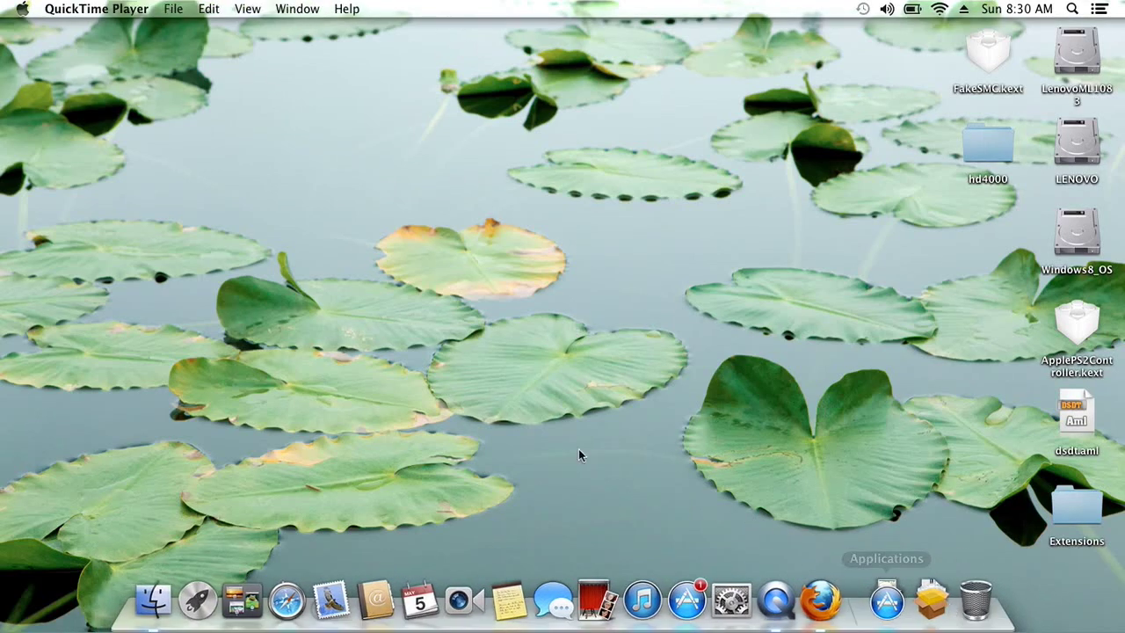